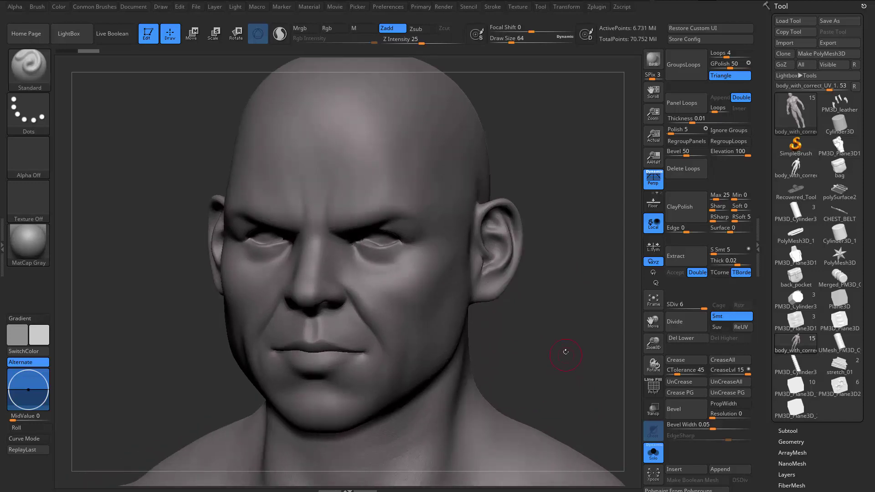
Step: Switch to the texturing.xyz website and browse the Faces displacement collection
mouse_move(566, 352)
left_mouse_down()
mouse_move(565, 336)
mouse_move(570, 347)
left_mouse_up()
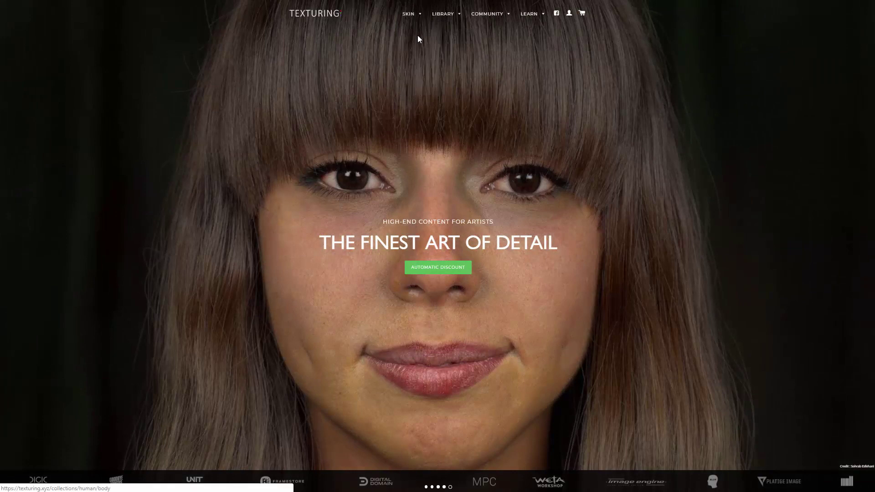
mouse_move(409, 17)
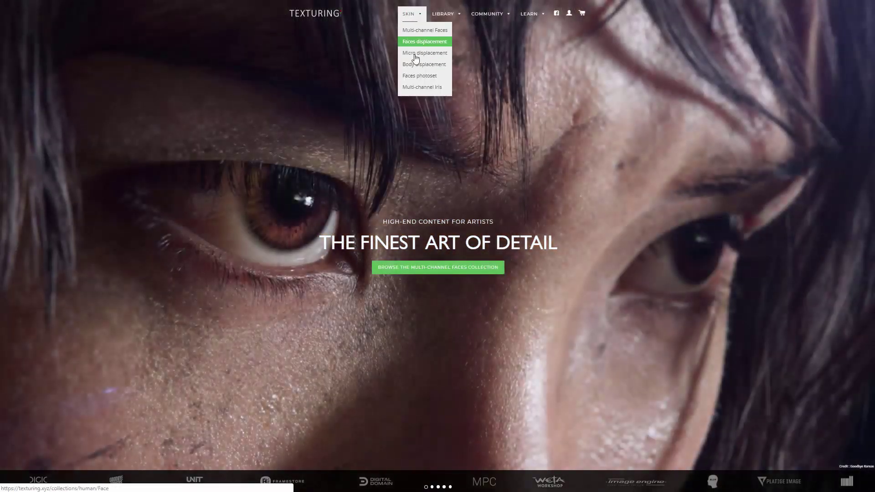
left_click(426, 42)
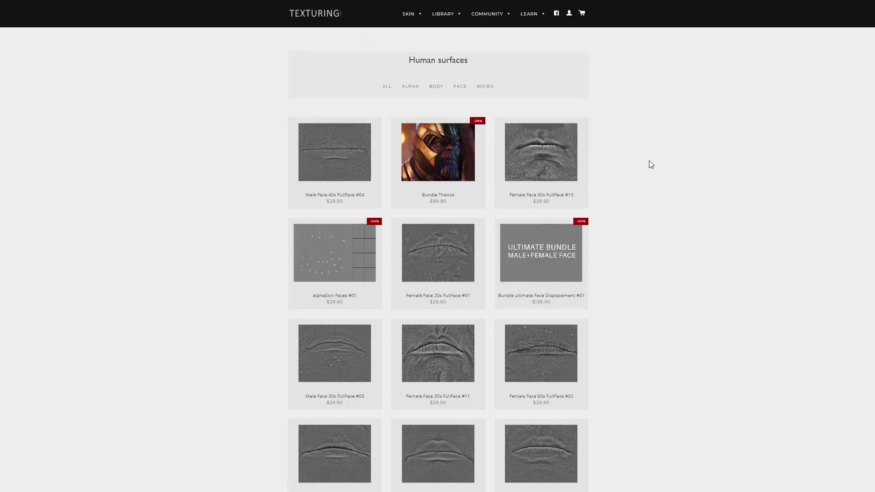
scroll(652, 183, "down", 4)
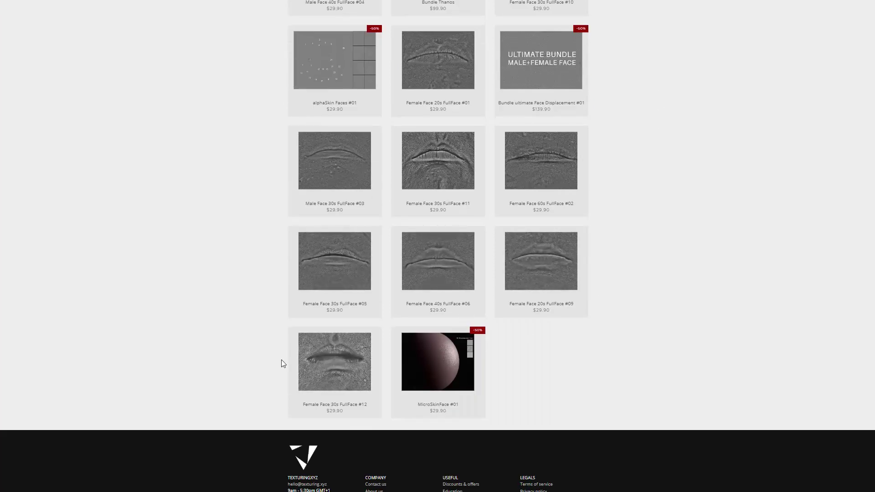
scroll(245, 381, "up", 2)
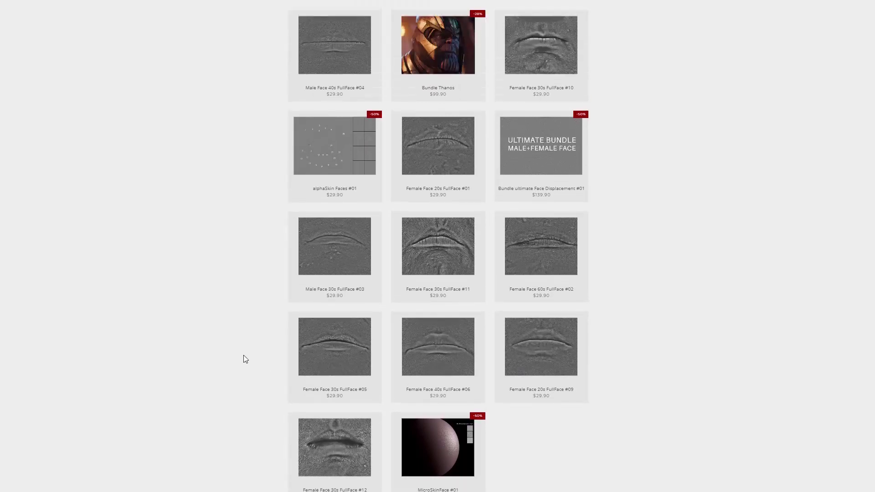
scroll(246, 343, "up", 1)
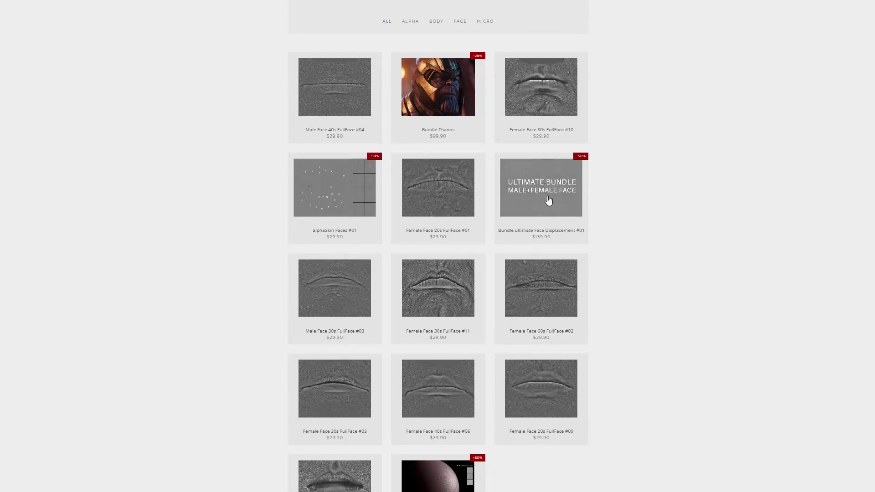
scroll(305, 267, "up", 2)
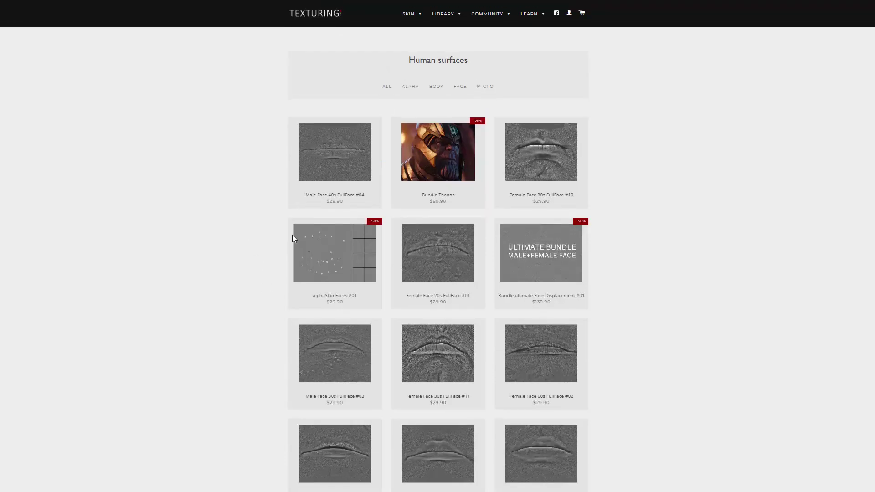
Step: Open the Male Face 40s FullFace #04 product page and review its preview images and specifications
left_click(340, 157)
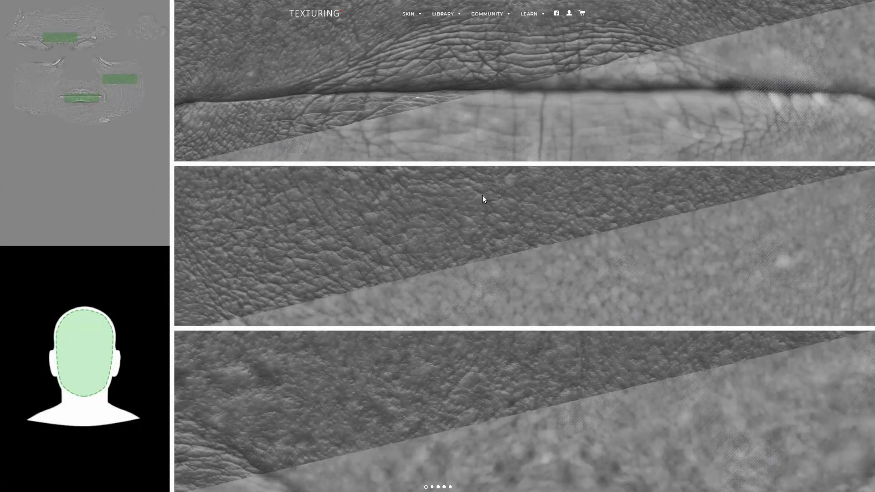
scroll(867, 225, "down", 6)
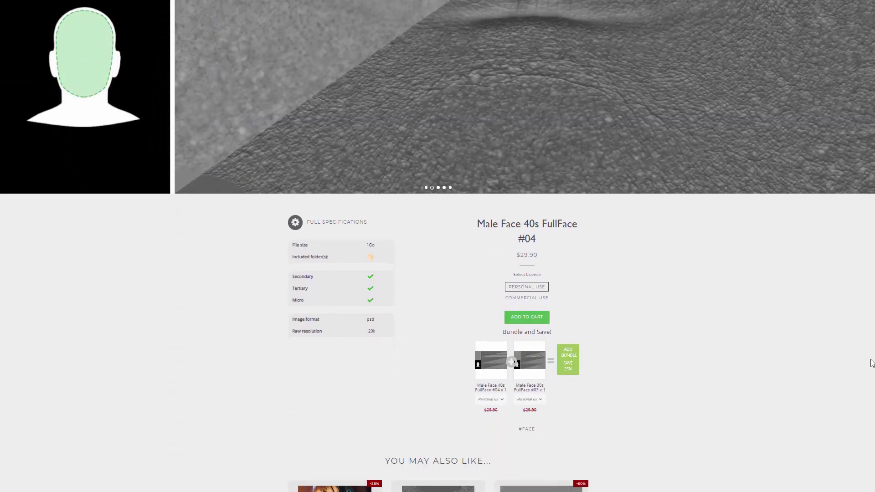
scroll(533, 268, "up", 1)
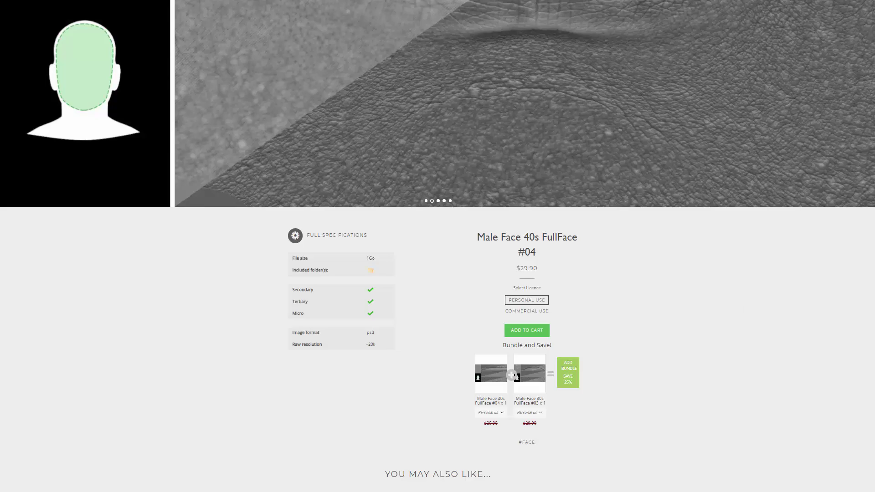
scroll(384, 307, "up", 6)
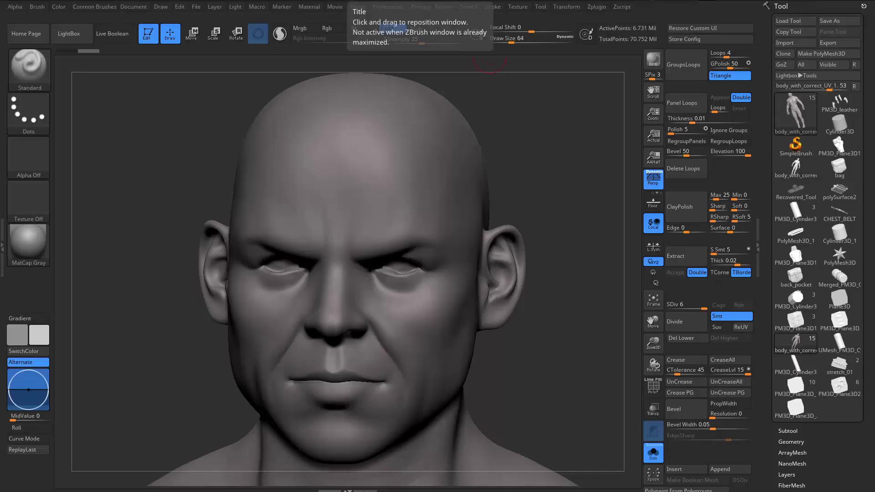
Step: Back in ZBrush, start importing alphas and go to the texturingxyz_displace_al_faces_01 folder within Texturing.xyz - 175 Skin Alphas for Sculpting
left_click_drag(563, 145, 547, 138, "alt")
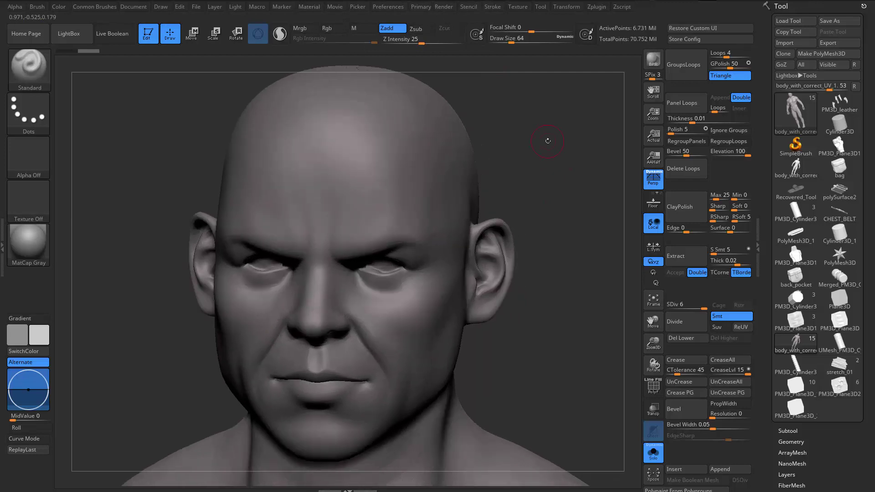
left_click(539, 151)
left_click_drag(103, 233, 58, 172)
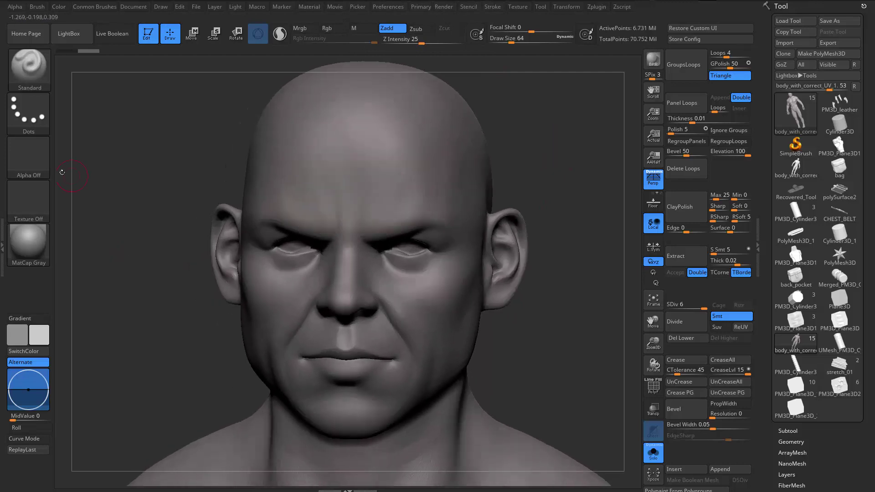
left_click(33, 163)
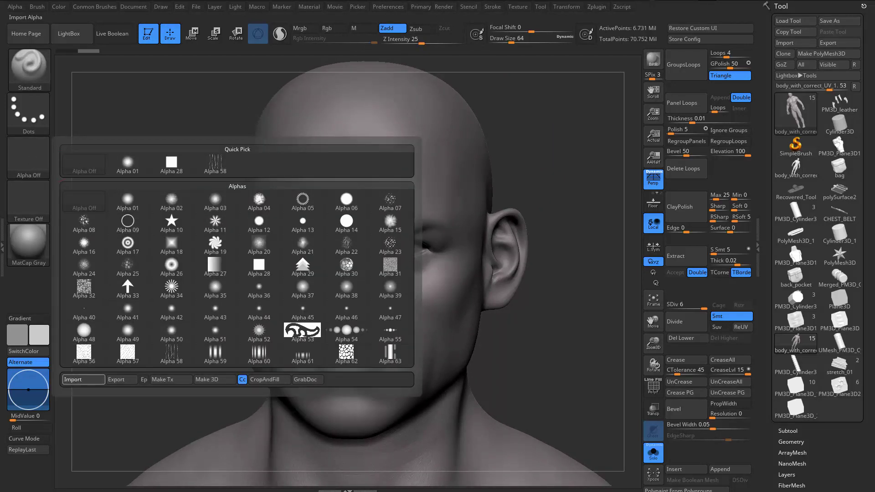
left_click(84, 380)
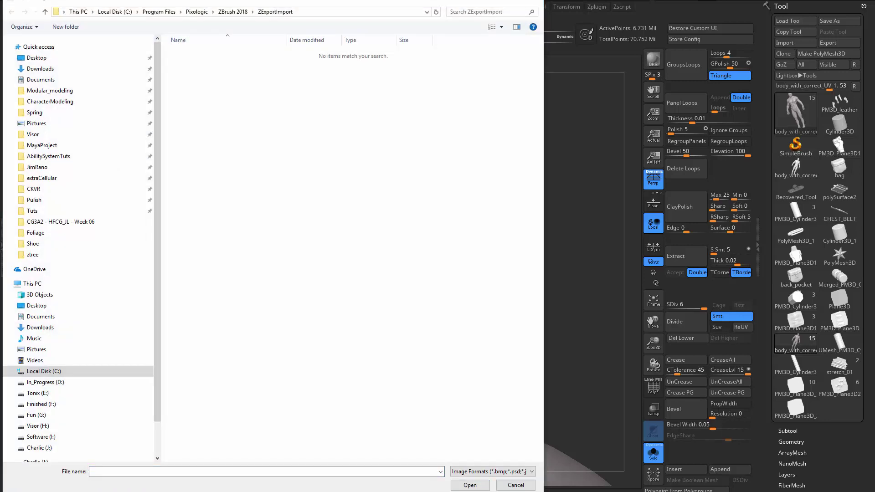
left_click(329, 13)
type("E:\\Visor\\3D Sources\\texturingXYZ\\Texturing.xyz - 175 Skin Alphas for Sculpting\\texturingxyz_displace_al_faces_01")
key("Return")
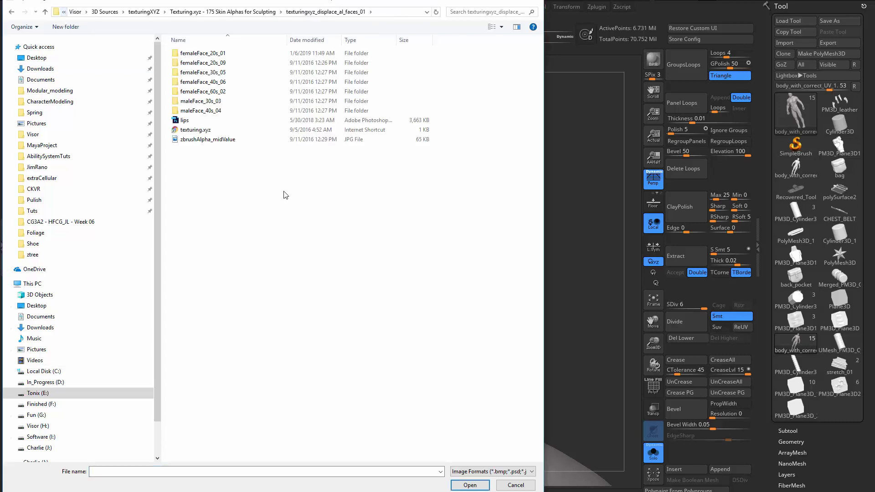
Step: Import all the PSD alphas from the maleFace_40s_04 folder, from 00_forehead through 25, leaving out the JPG reference
left_click(237, 112)
double_click(237, 111)
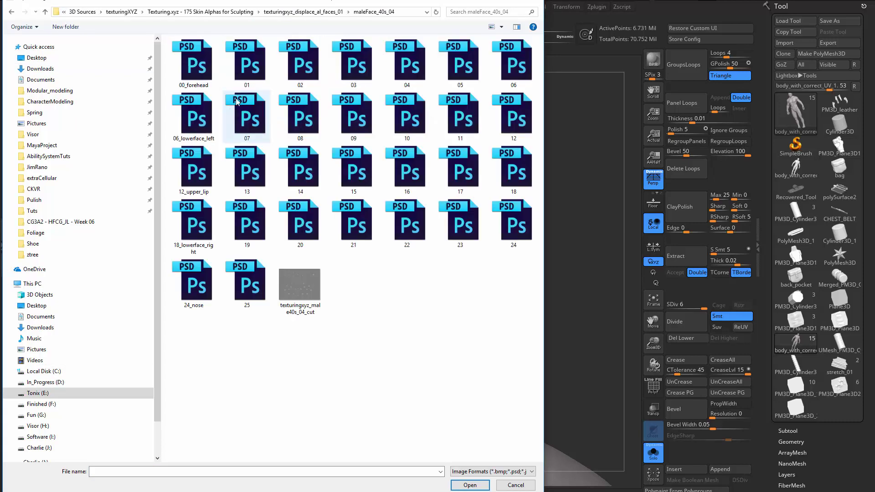
left_click(201, 71)
left_click(253, 296, "shift")
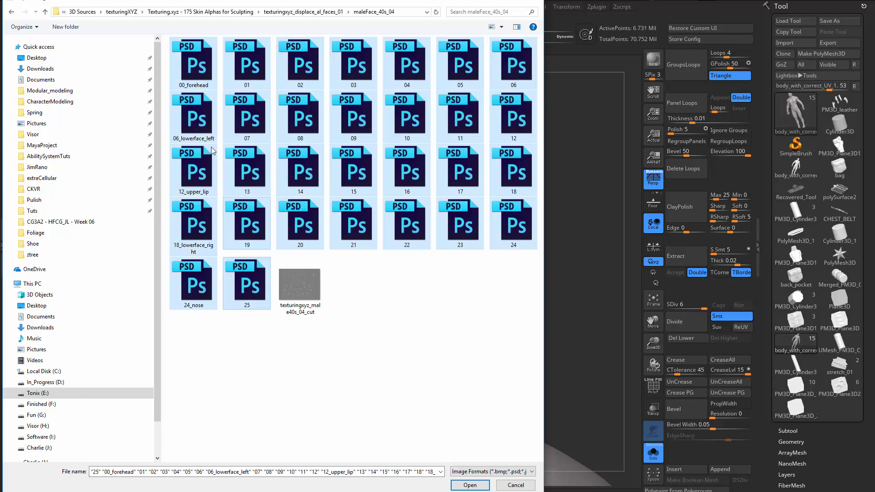
left_click(470, 486)
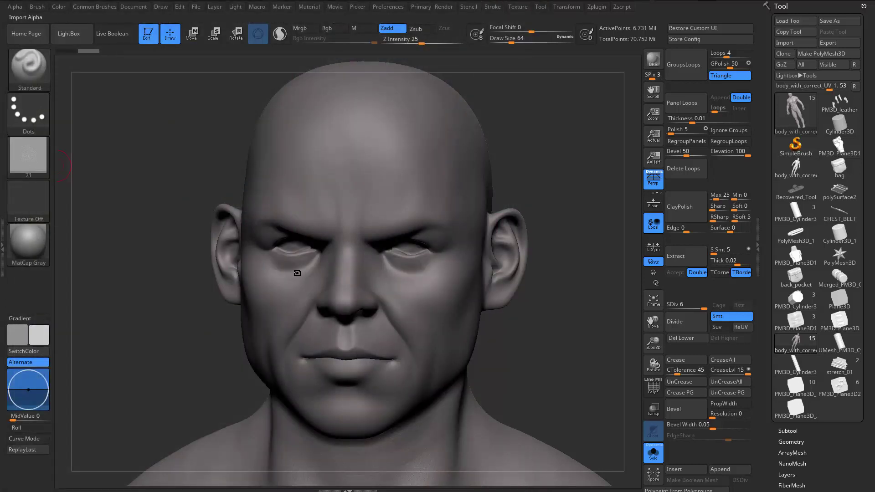
Step: Examine the reference image texturingxyz_male40s_04_cut.jpg for the facial area each numbered alpha belongs to
mouse_move(563, 176)
left_mouse_down()
mouse_move(560, 164)
mouse_move(555, 180)
left_mouse_up()
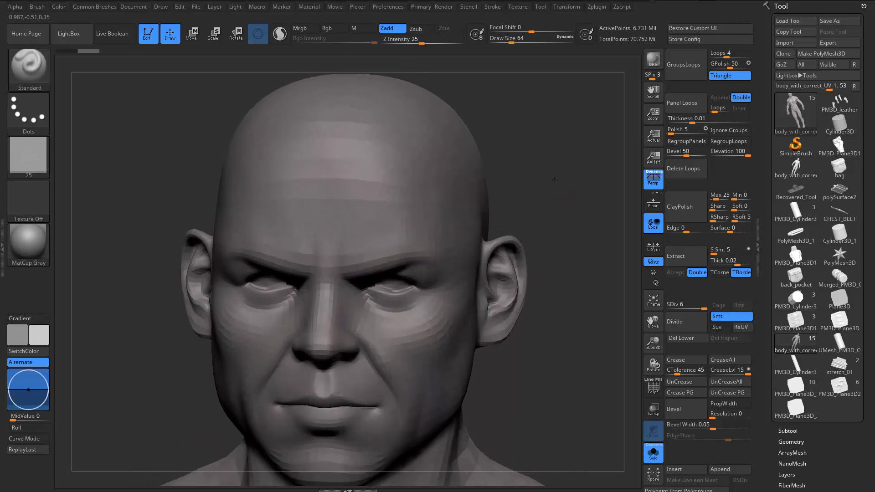
left_click(28, 155)
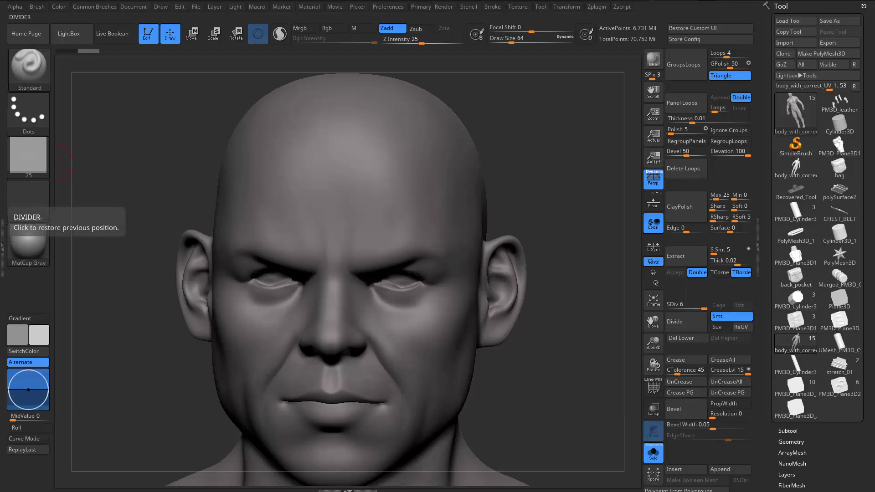
left_click_drag(0, 2, 426, 73)
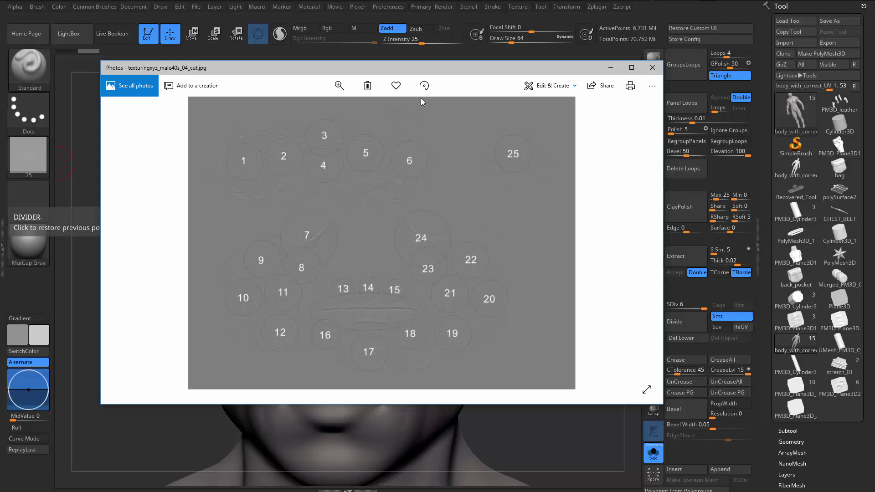
left_click_drag(417, 68, 0, 204)
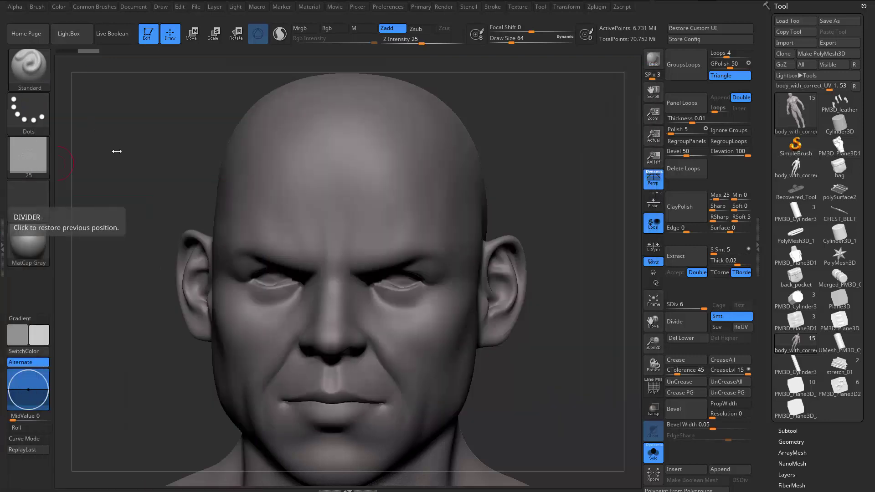
Step: Assign alpha 23 and the DragRect stroke to the Standard brush for stamping the cheek area
left_click(29, 155)
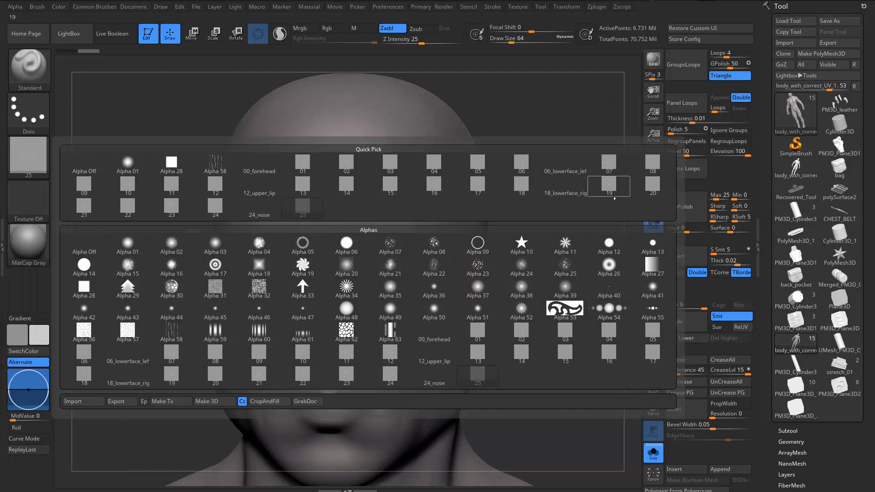
left_click(165, 213)
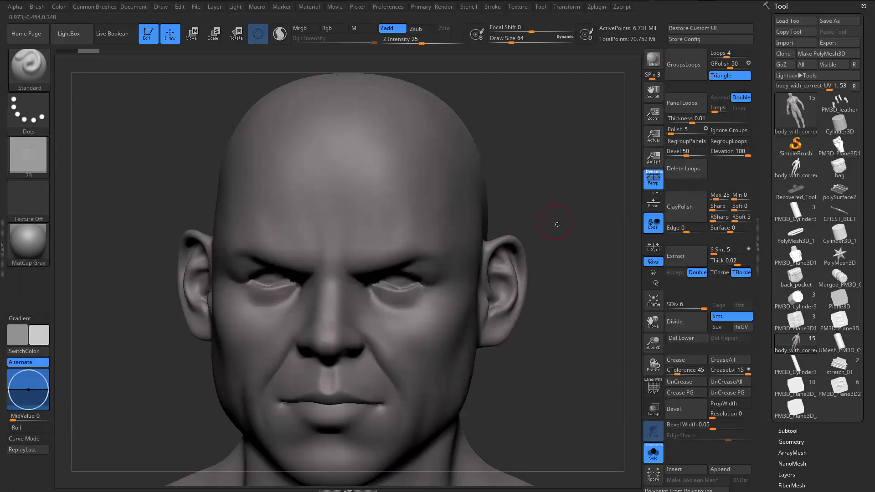
left_click_drag(572, 248, 514, 223, "alt")
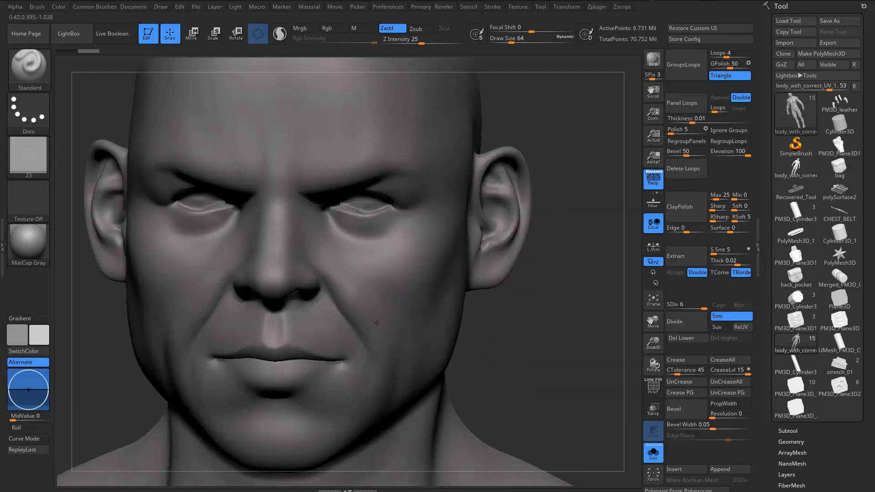
right_click_drag(506, 284, 383, 312, "ctrl")
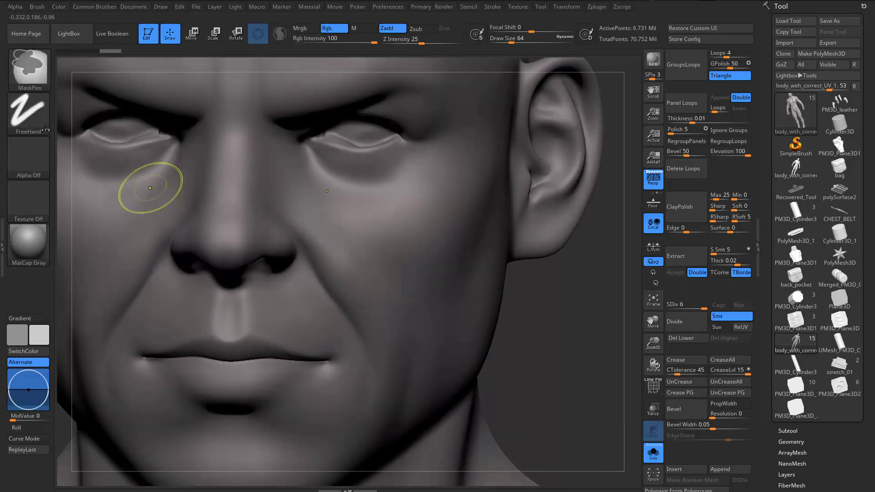
left_click(29, 121)
left_click(29, 120)
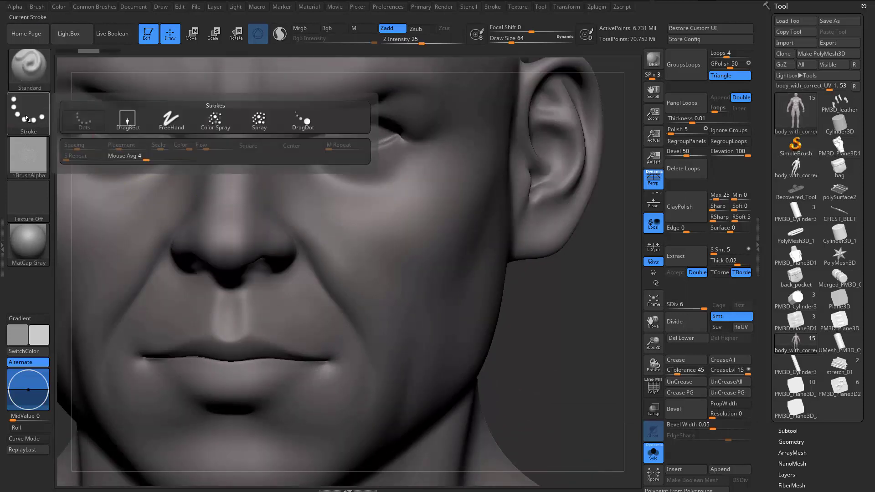
left_click(135, 124)
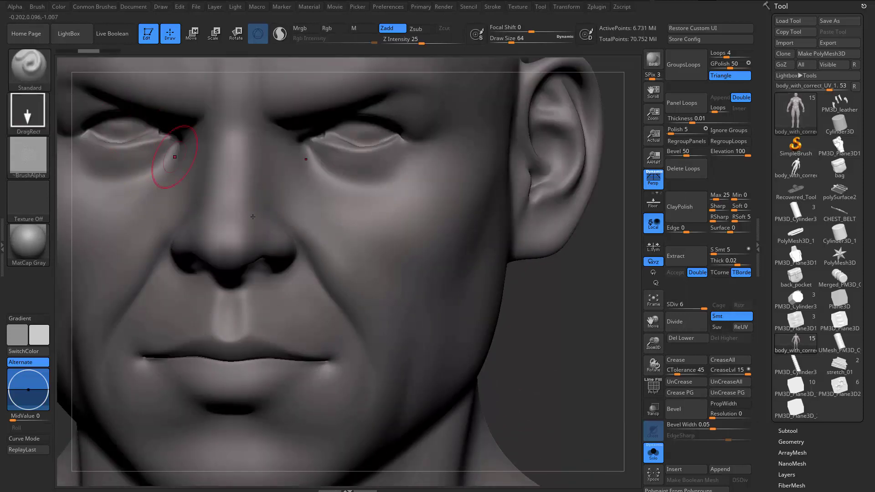
Step: Try stamping the skin alpha onto the cheeks beside the nose, undoing each stamp
left_click_drag(367, 269, 357, 333)
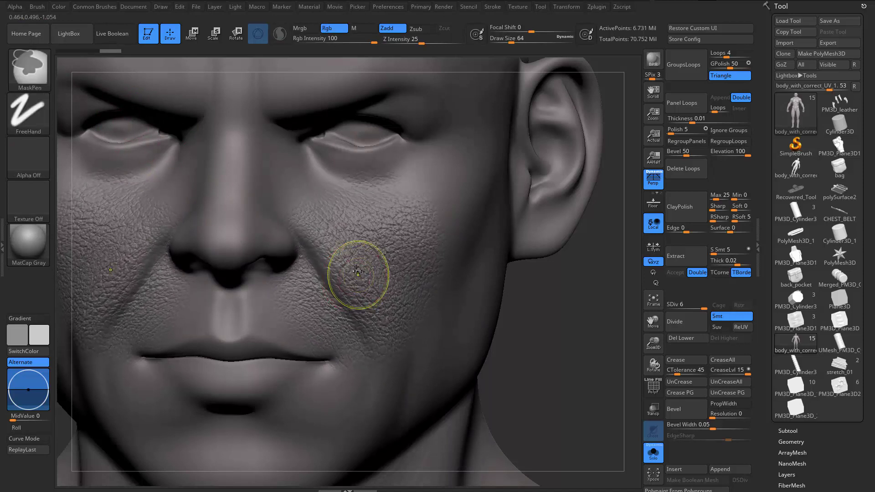
key("ctrl+z")
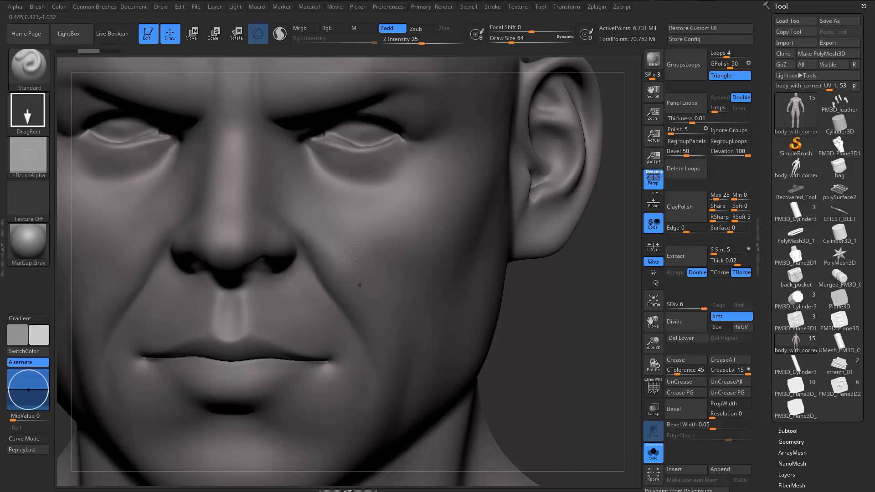
left_click_drag(383, 342, 385, 373)
key("ctrl+z")
Step: Set the brush alpha's MidValue to 50 and stamp the skin detail onto the cheeks beside the nose
left_click(18, 8)
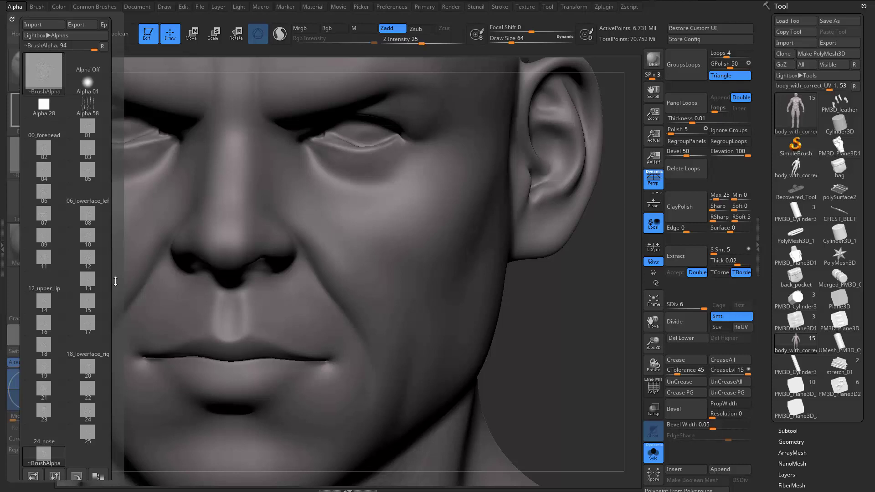
left_click_drag(115, 281, 118, 212)
left_click(43, 255)
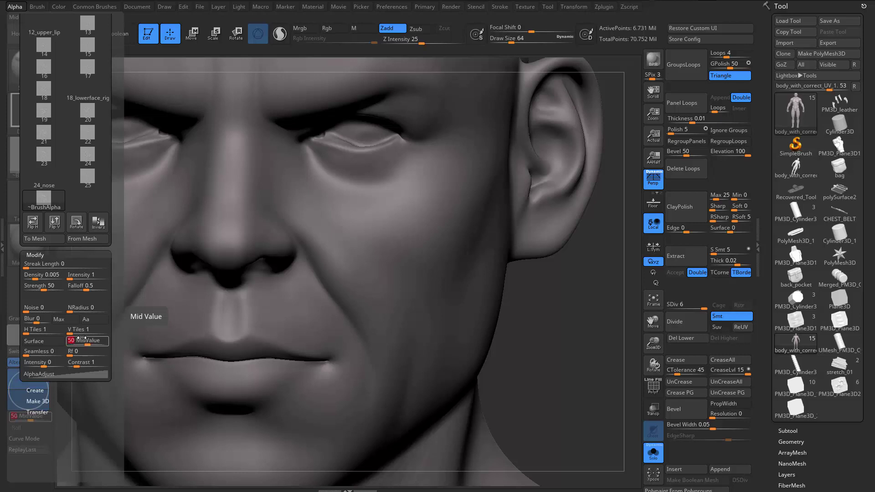
right_click_drag(578, 324, 524, 386, "ctrl")
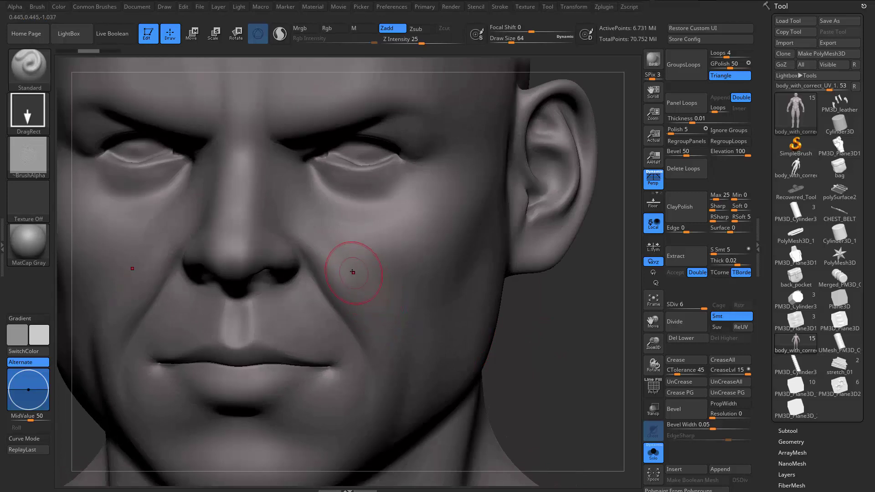
left_click_drag(359, 364, 336, 398)
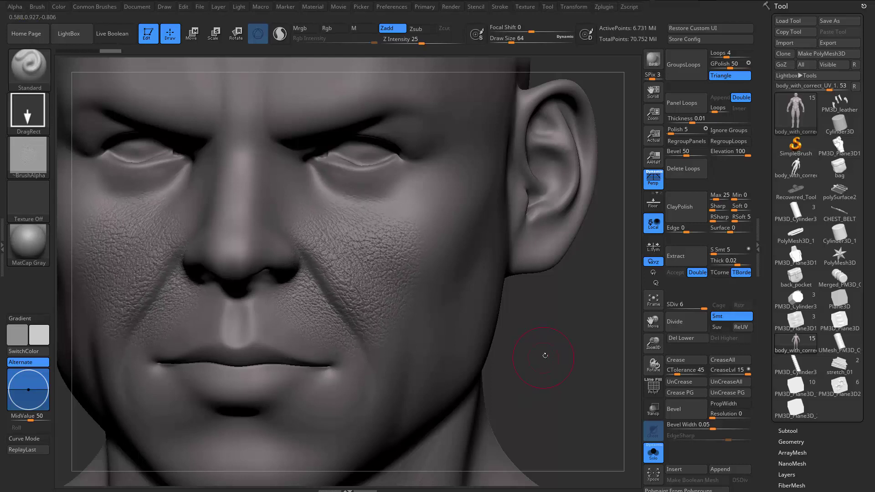
Step: Undo the skin detail stamped onto the cheeks beside the nose
right_click_drag(545, 355, 524, 349, "ctrl")
mouse_move(541, 341)
left_mouse_down()
mouse_move(497, 339)
mouse_move(548, 349)
mouse_move(456, 296)
mouse_move(273, 251)
left_mouse_up()
key("ctrl+z")
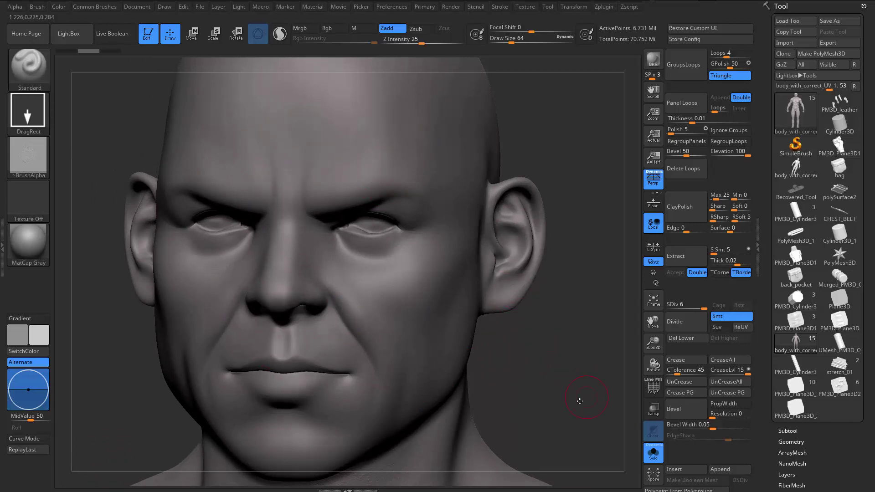
Step: Add a new sculpting layer to the body mesh and name it baseskin
left_click_drag(770, 410, 769, 366)
left_click(789, 306)
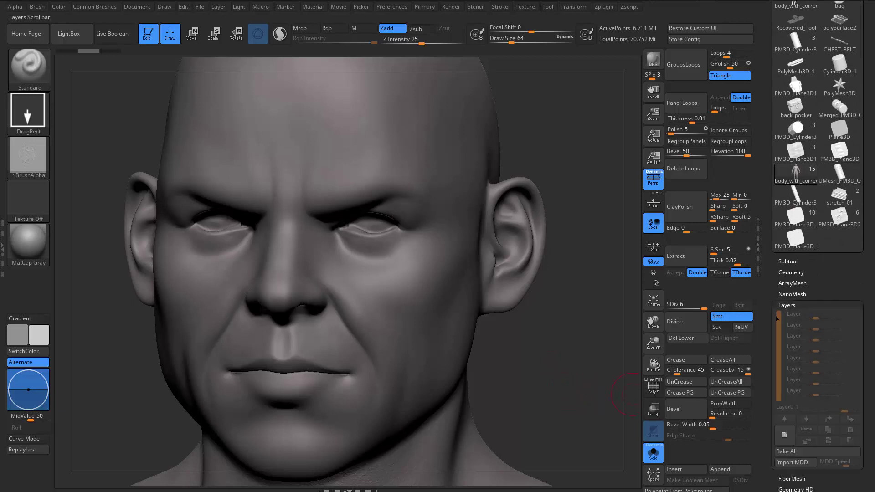
left_click(781, 401)
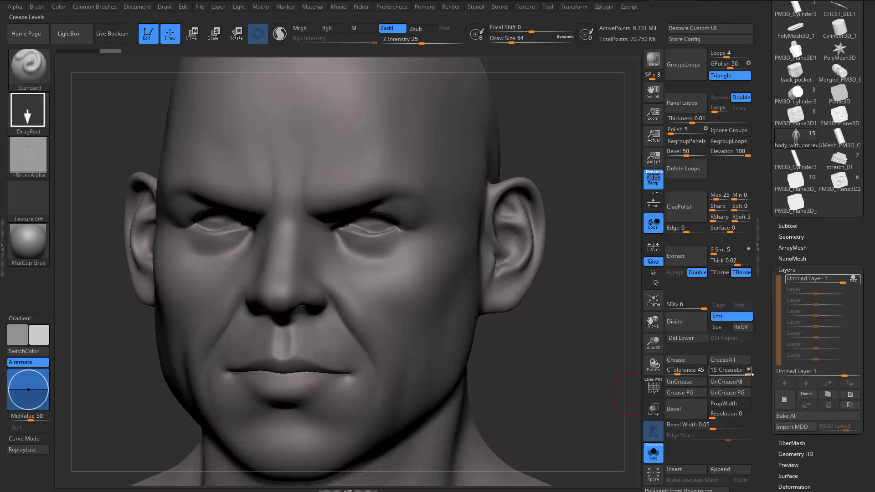
left_click(806, 394)
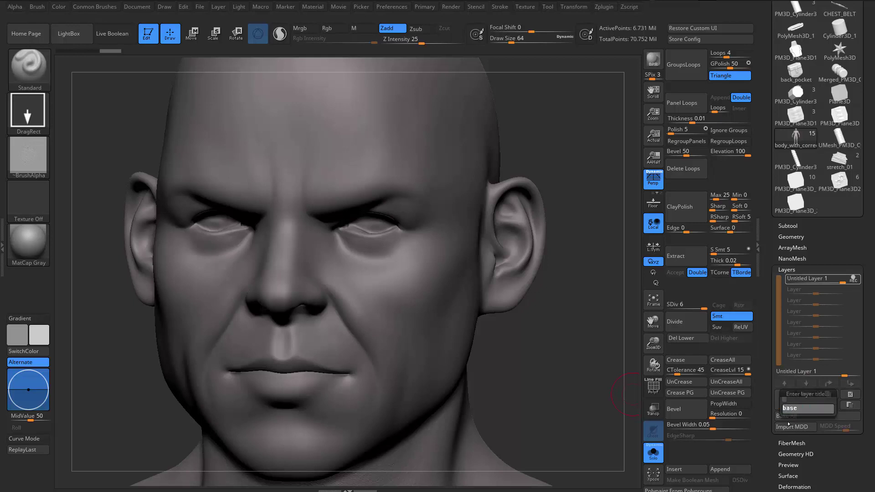
key("Return")
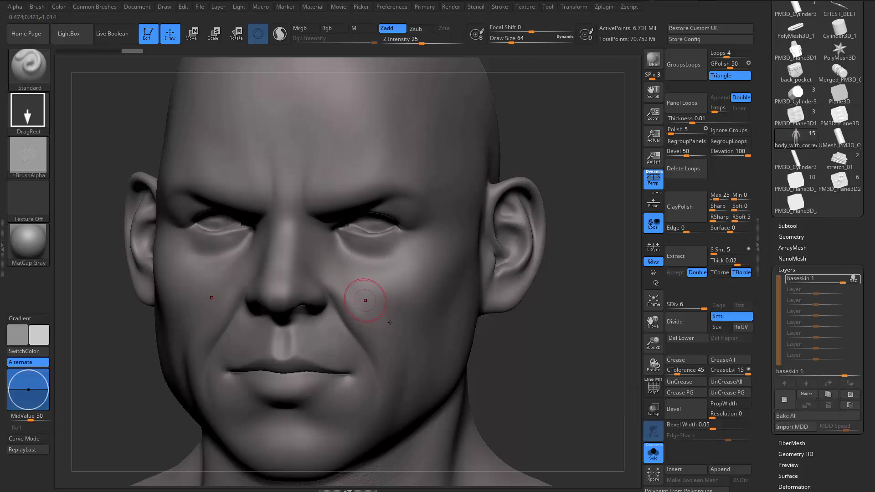
Step: Examine the existing skin detail on the body, particularly the back of the hand and the wrist
left_click_drag(573, 352, 534, 336)
right_click_drag(397, 222, 360, 224)
mouse_move(356, 264)
right_mouse_down("alt")
mouse_move(375, 294)
mouse_move(379, 270)
mouse_move(363, 255)
mouse_move(361, 224)
right_mouse_up("alt")
left_click_drag(214, 241, 226, 176, "shift")
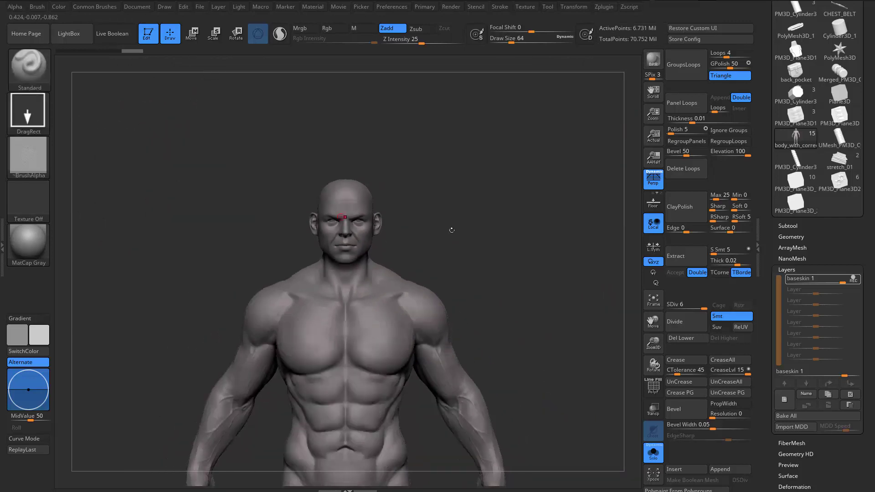
left_click_drag(504, 173, 446, 106)
left_click_drag(502, 198, 487, 183)
left_click_drag(486, 147, 482, 213, "alt")
mouse_move(482, 212)
right_mouse_down()
mouse_move(411, 219)
mouse_move(438, 182)
right_mouse_up()
mouse_move(301, 320)
right_mouse_down("alt")
mouse_move(310, 422)
mouse_move(366, 284)
right_mouse_up("alt")
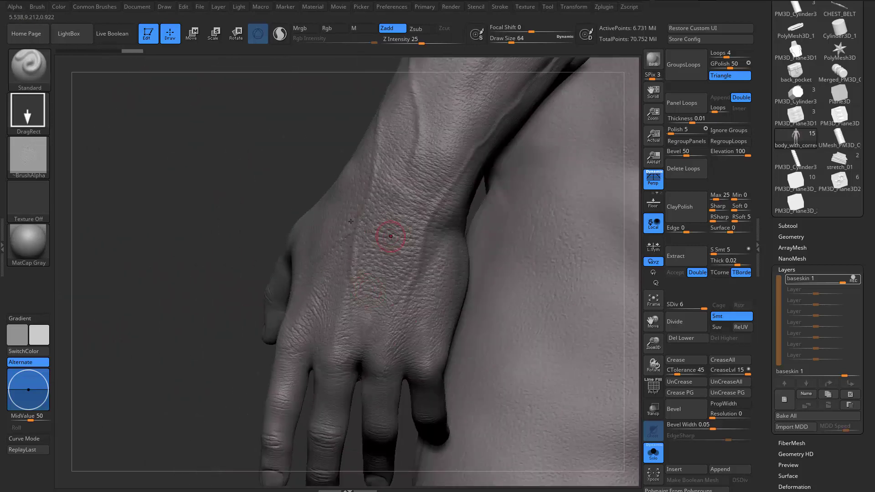
right_click_drag(329, 244, 549, 267, "alt")
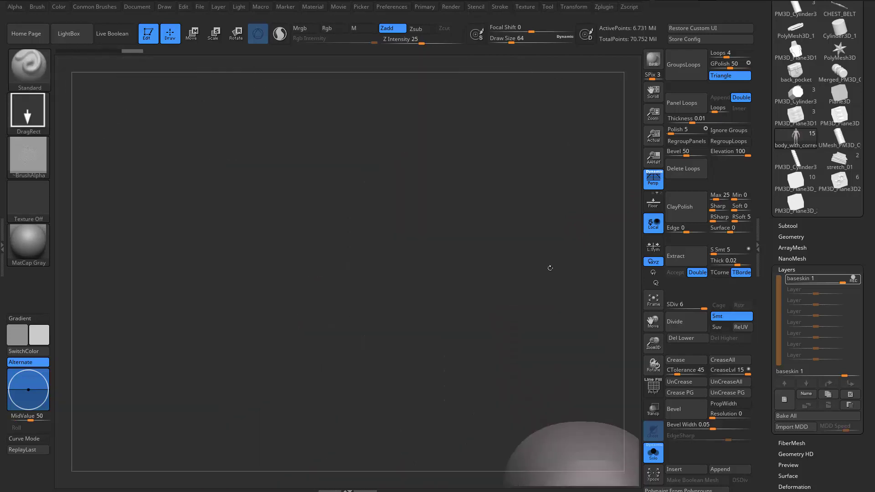
Step: Isolate the head and shoulders by hiding the rest of the body mesh
right_click_drag(412, 287, 243, 147, "alt")
right_click_drag(242, 275, 160, 99, "alt")
mouse_move(147, 81)
left_mouse_down("ctrl+shift")
mouse_move(512, 410)
mouse_move(499, 405)
mouse_move(501, 422)
left_mouse_up("ctrl+shift")
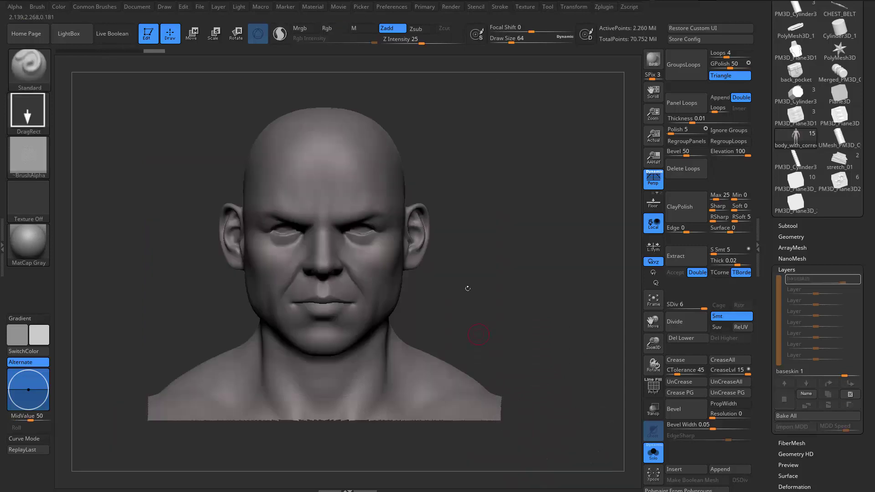
Step: Try stamping the skin alpha onto the cheek of the isolated head, and undo the stamp
right_click_drag(494, 289, 456, 269)
right_click_drag(456, 269, 488, 303, "alt")
right_click_drag(488, 303, 480, 346, "alt")
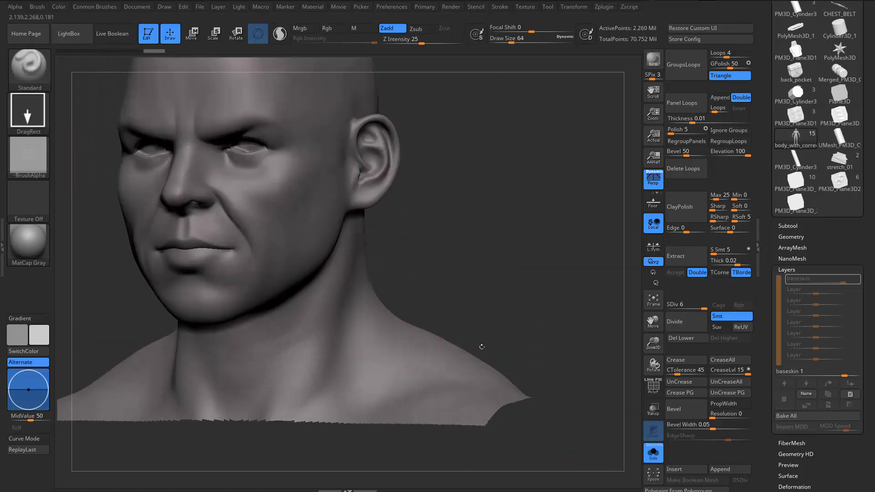
mouse_move(360, 318)
right_mouse_down("alt")
mouse_move(390, 378)
mouse_move(335, 335)
right_mouse_up("alt")
right_click_drag(530, 358, 553, 351)
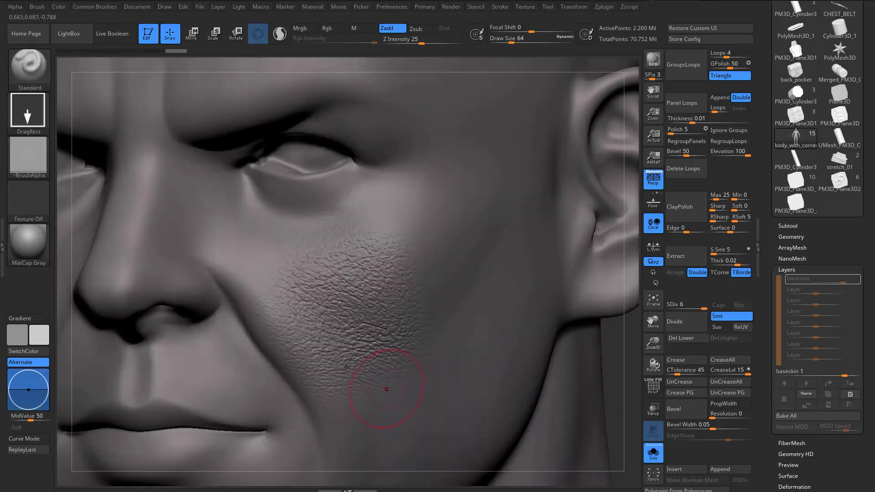
key("ctrl+z")
right_click_drag(320, 322, 354, 247, "alt")
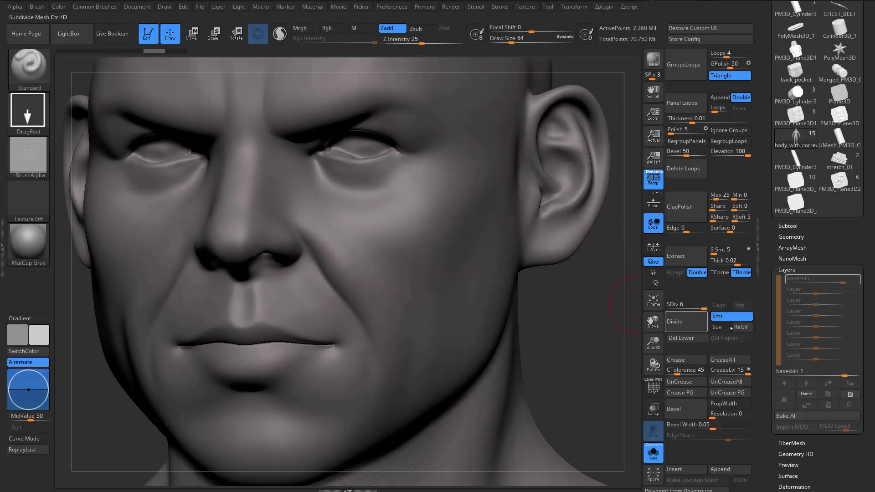
Step: Unhide the whole body mesh to check the recording state of the baseskin layer
left_click(760, 363)
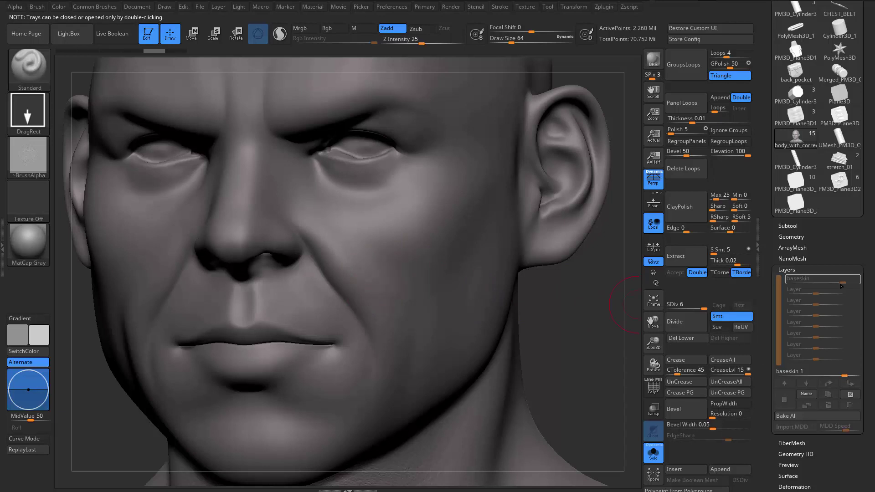
key("ctrl+shift")
left_click(604, 324, "ctrl+shift")
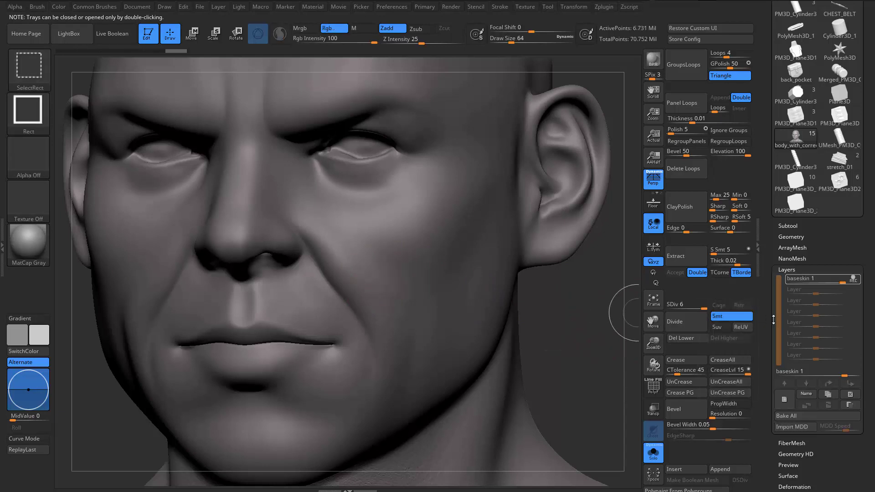
Step: Hide everything except the head and shoulders for detailing the face
mouse_move(599, 328)
left_mouse_down("alt")
mouse_move(508, 319)
mouse_move(474, 283)
left_mouse_up("alt")
mouse_move(234, 115)
left_mouse_down("ctrl+shift")
mouse_move(365, 249)
mouse_move(465, 319)
mouse_move(480, 310)
left_mouse_up("ctrl+shift")
right_click_drag(471, 307, 493, 420)
mouse_move(370, 279)
right_mouse_down("alt")
mouse_move(412, 246)
mouse_move(397, 261)
mouse_move(402, 245)
right_mouse_up("alt")
Step: Stamp the current skin alpha symmetrically onto the cheeks beside the nose and along the smile folds
right_click(397, 263)
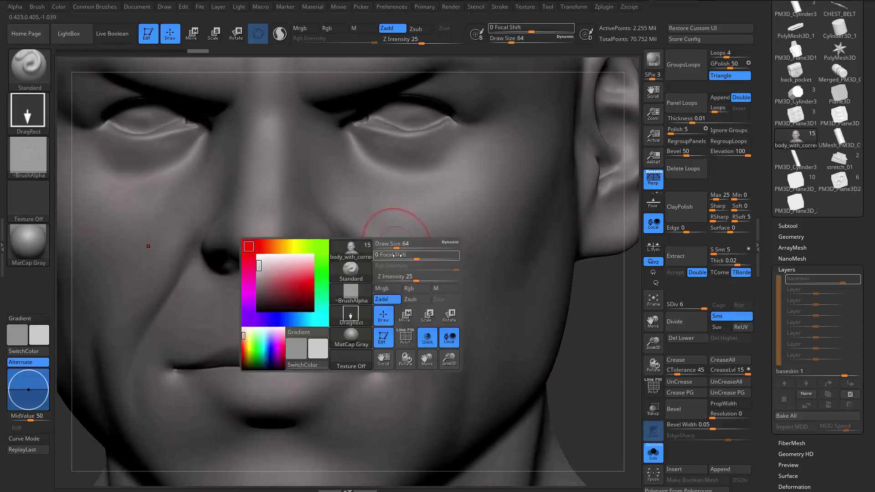
mouse_move(415, 323)
left_mouse_down()
mouse_move(397, 410)
mouse_move(391, 403)
left_mouse_up()
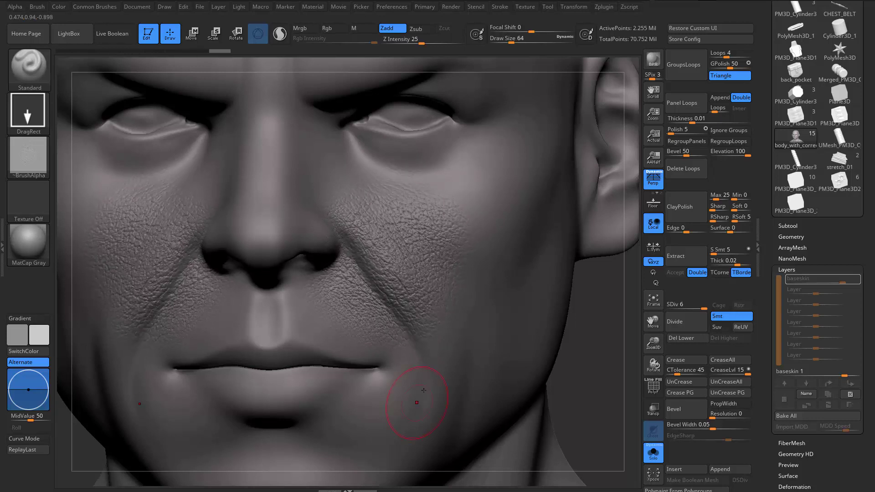
mouse_move(417, 404)
right_mouse_down("ctrl")
mouse_move(218, 351)
mouse_move(168, 307)
mouse_move(196, 335)
right_mouse_up("ctrl")
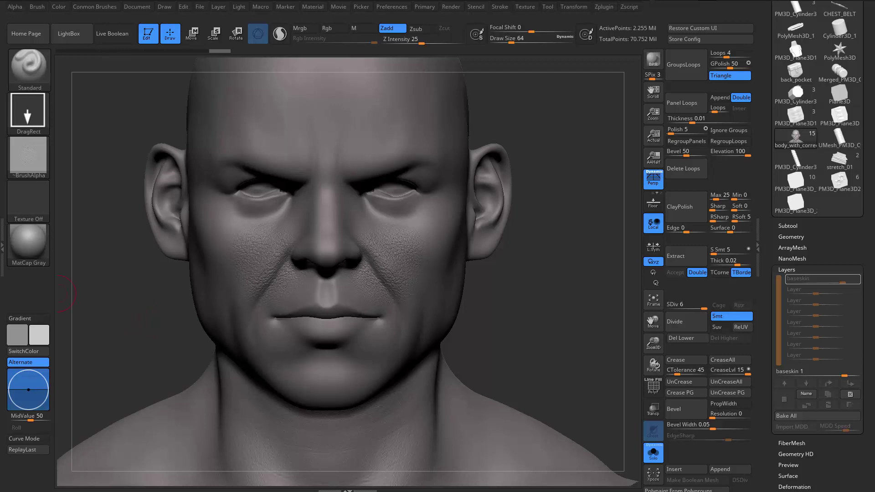
Step: Assign alpha 22 to the brush and stamp skin detail onto the outer cheeks and cheekbones below the eyes
left_click(28, 157)
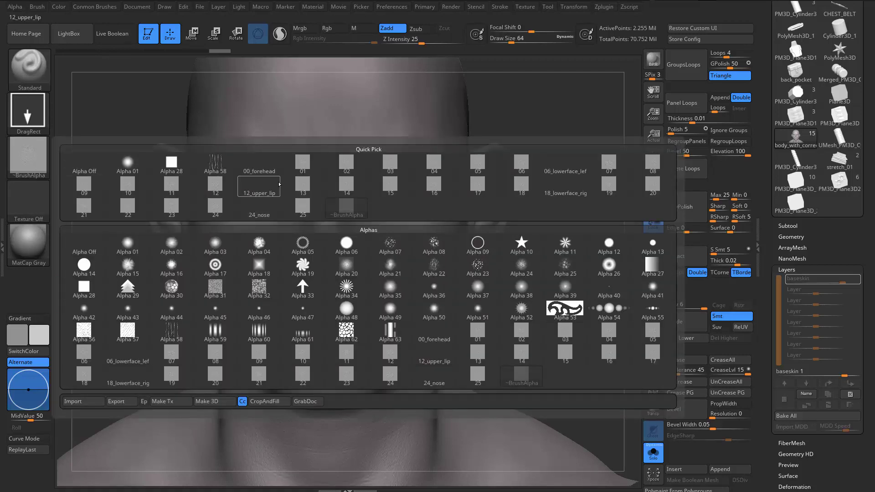
left_click(129, 209)
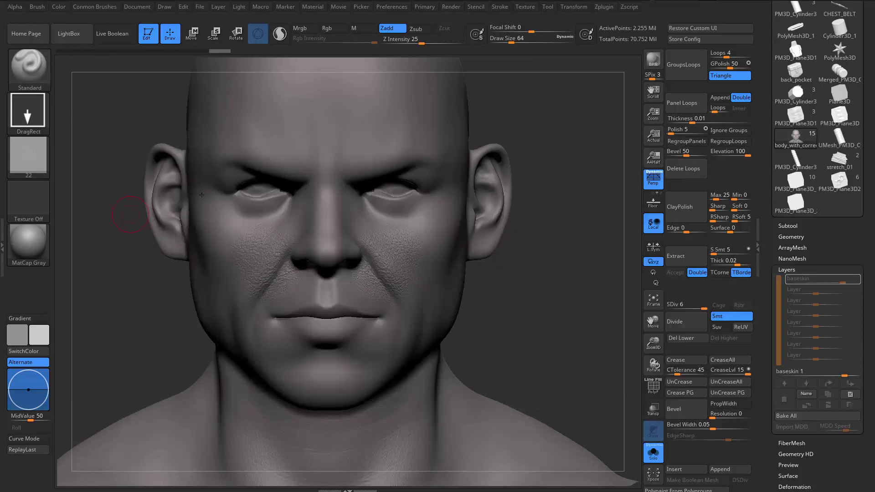
left_click_drag(552, 300, 538, 304)
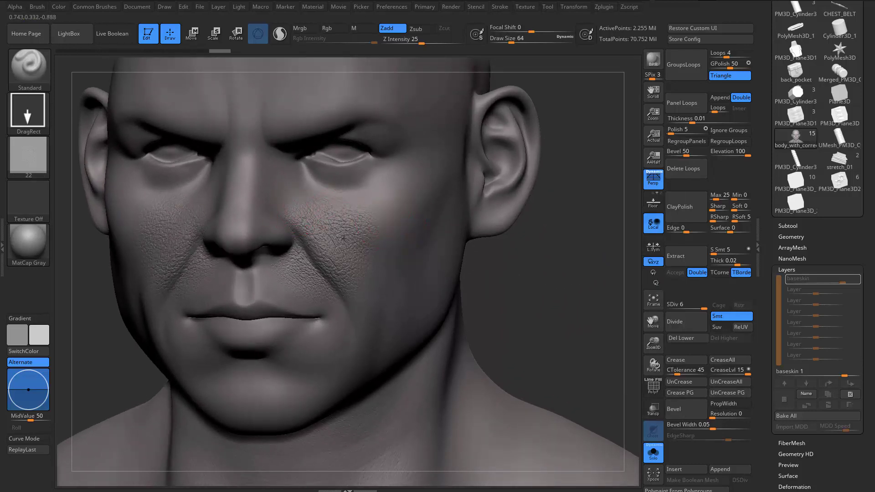
mouse_move(416, 222)
right_mouse_down("alt")
mouse_move(348, 234)
mouse_move(342, 218)
right_mouse_up("alt")
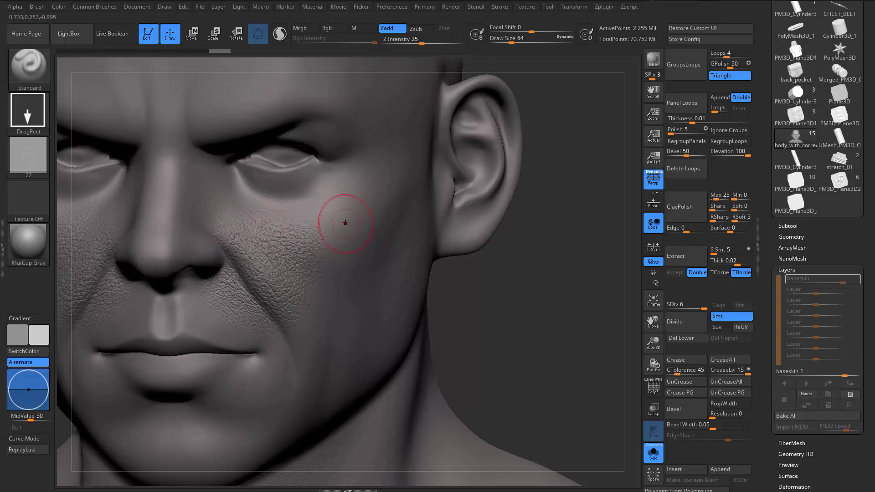
left_click_drag(371, 297, 429, 301)
mouse_move(328, 228)
left_mouse_down()
mouse_move(331, 191)
mouse_move(320, 237)
mouse_move(310, 183)
left_mouse_up()
mouse_move(436, 290)
left_mouse_down()
mouse_move(418, 265)
mouse_move(401, 261)
left_mouse_up()
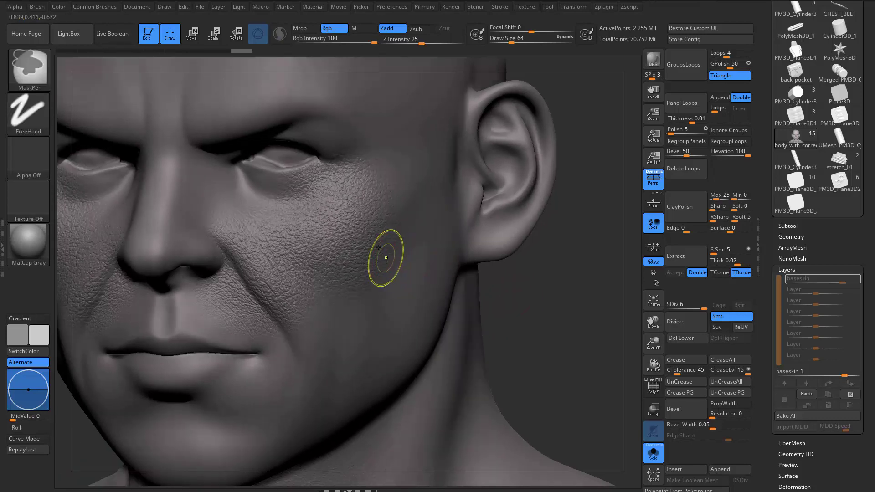
key("ctrl+z")
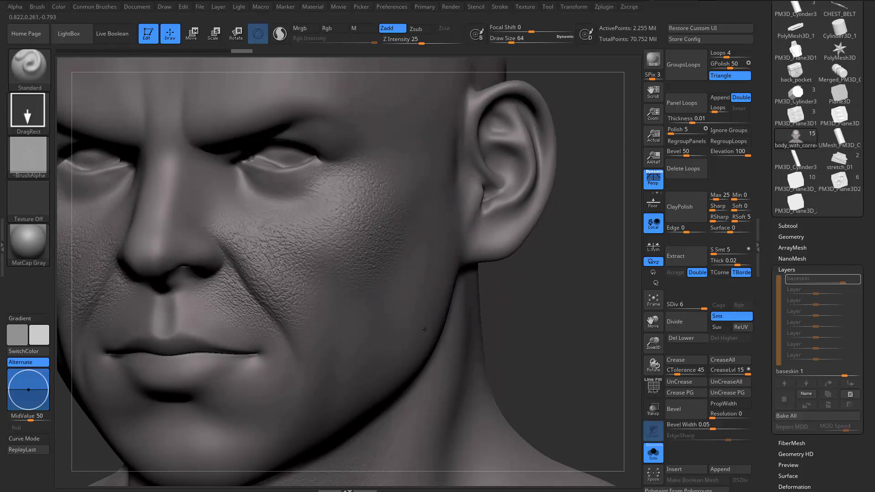
left_click_drag(528, 323, 361, 348)
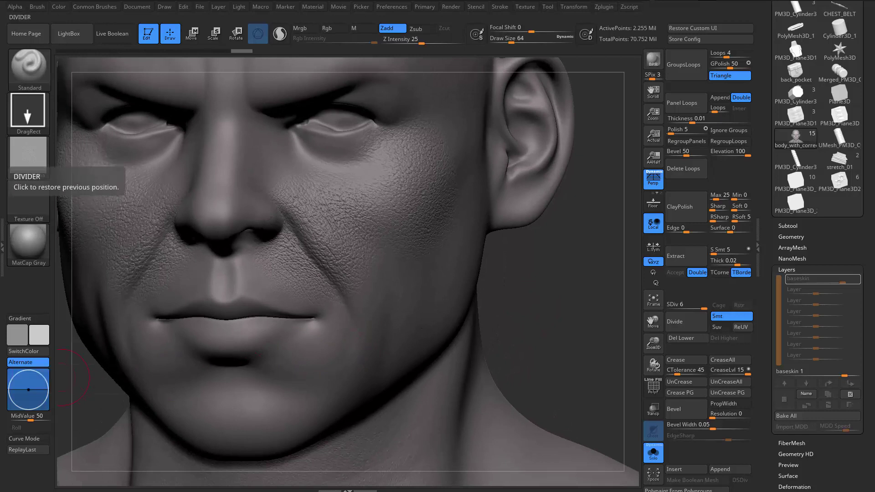
Step: Assign alpha 21 and stamp skin detail onto the lower cheeks beside the mouth corners, undoing and repeating the first stamp
left_click(28, 157)
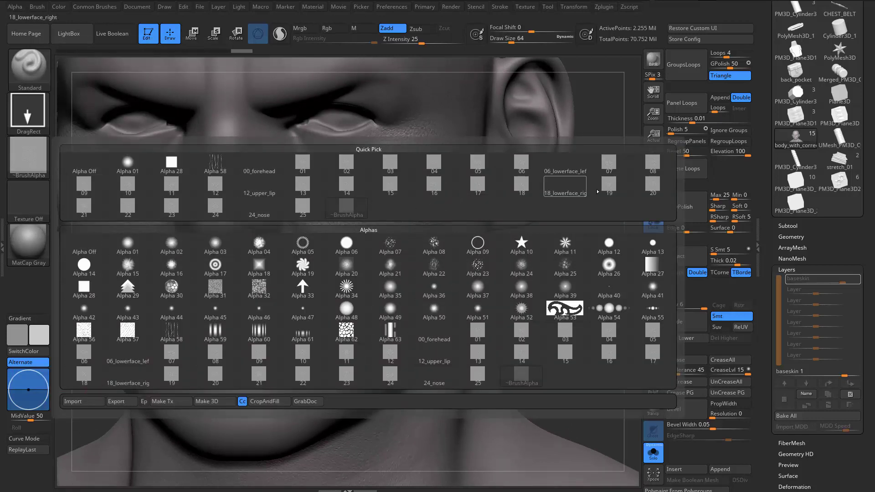
left_click(84, 206)
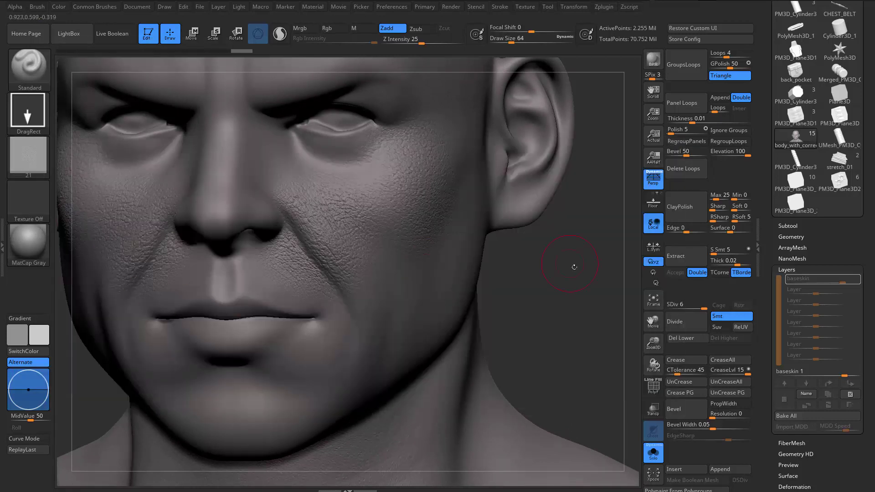
left_click_drag(548, 311, 542, 201)
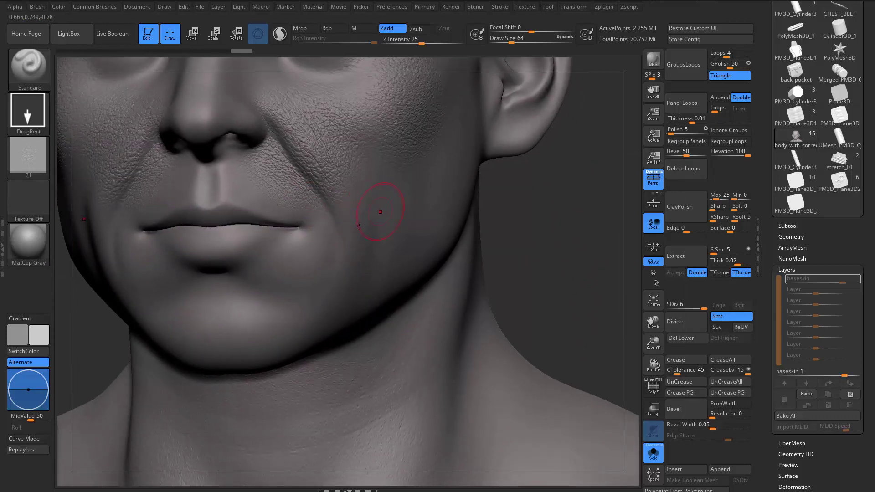
left_click_drag(351, 308, 320, 334)
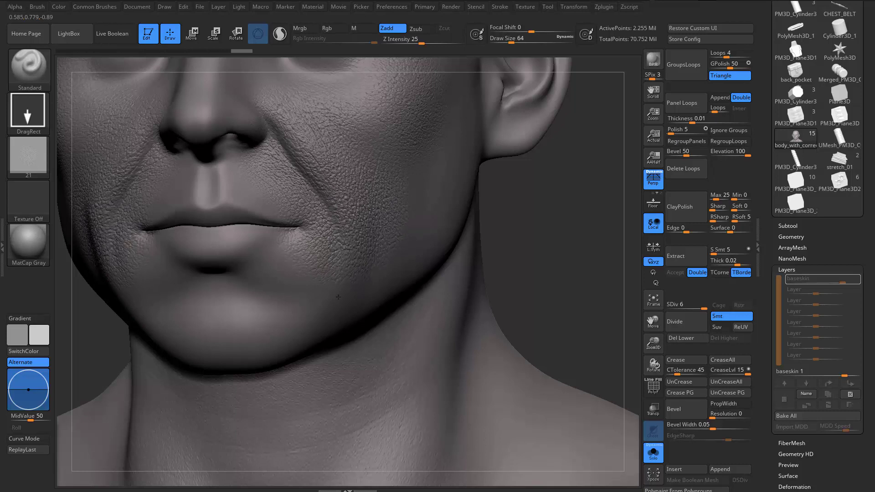
key("ctrl+z")
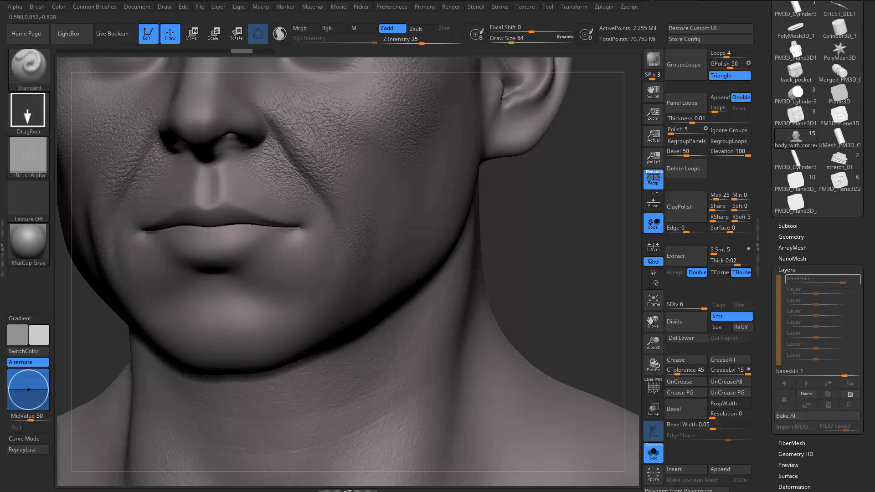
left_click_drag(342, 323, 376, 349)
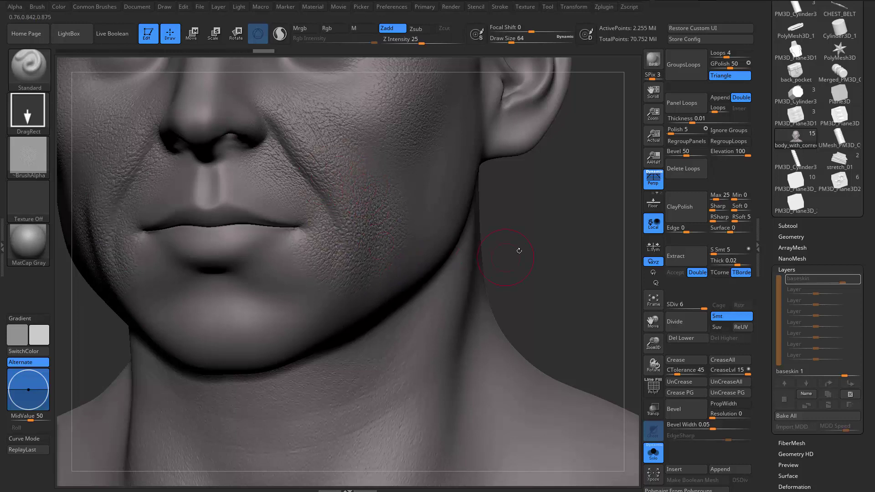
left_click_drag(519, 250, 506, 310, "alt")
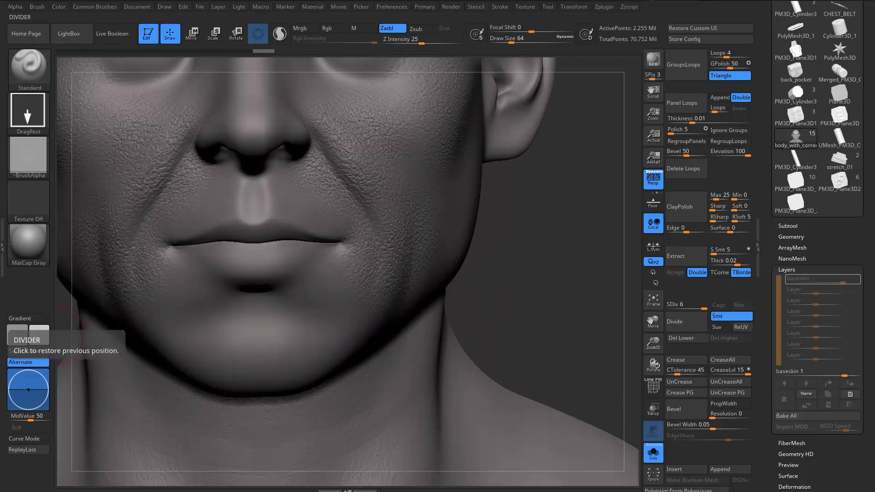
left_click_drag(537, 283, 293, 318)
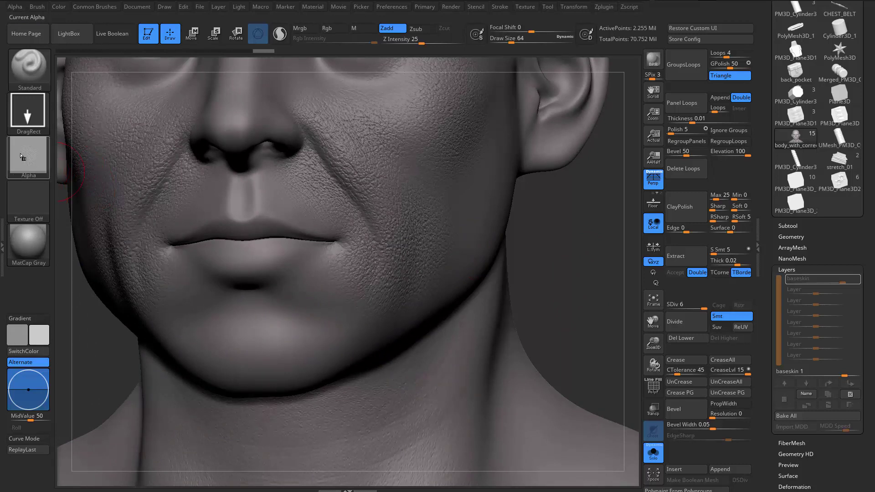
Step: Assign alpha 19 and stamp skin detail along the lower jaw on both sides of the chin
left_click(20, 156)
left_click(577, 302)
mouse_move(577, 301)
left_mouse_down("alt")
mouse_move(588, 250)
mouse_move(577, 236)
left_mouse_up("alt")
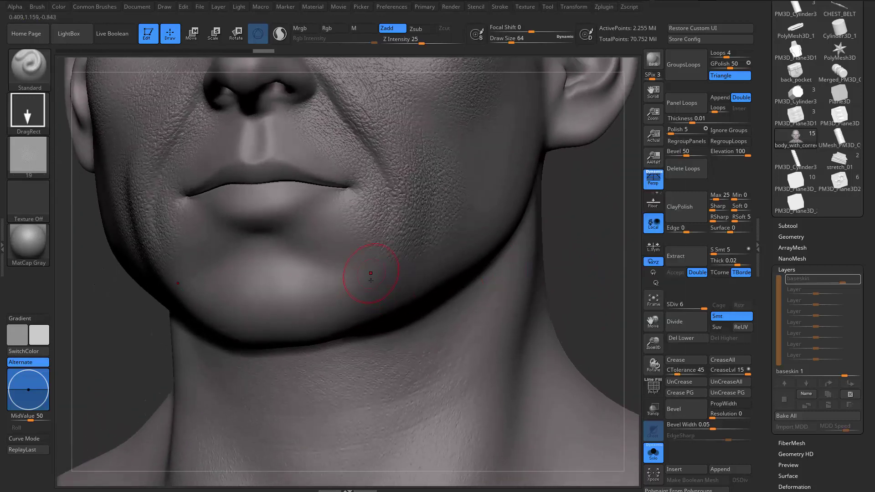
left_click_drag(346, 353, 338, 401)
right_click_drag(424, 315, 205, 314, "ctrl")
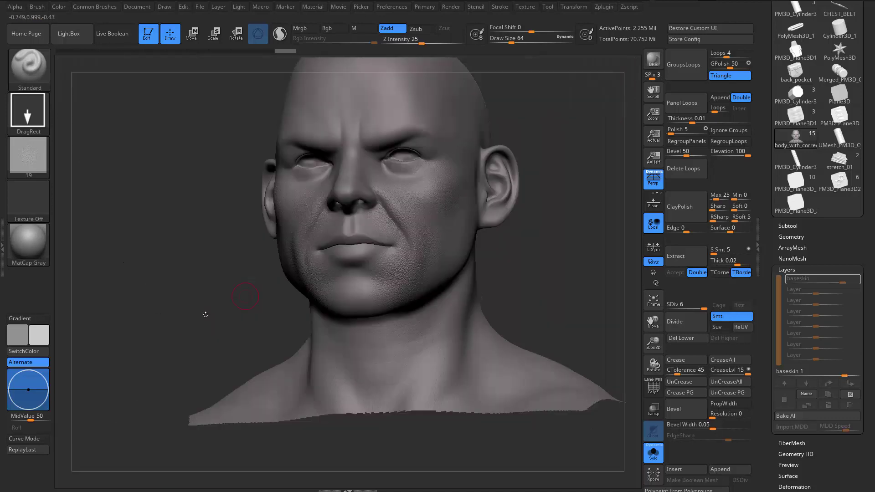
mouse_move(123, 263)
left_mouse_down()
mouse_move(185, 312)
mouse_move(220, 355)
mouse_move(41, 352)
left_mouse_up()
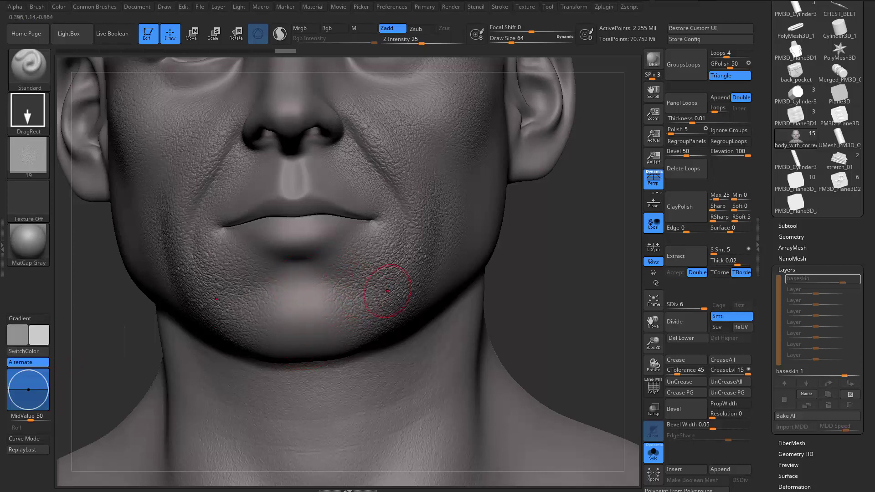
Step: Assign alpha 18 to the brush and stamp skin detail onto the chin area below the lower lip
mouse_move(387, 289)
right_mouse_down()
mouse_move(325, 293)
mouse_move(369, 297)
right_mouse_up()
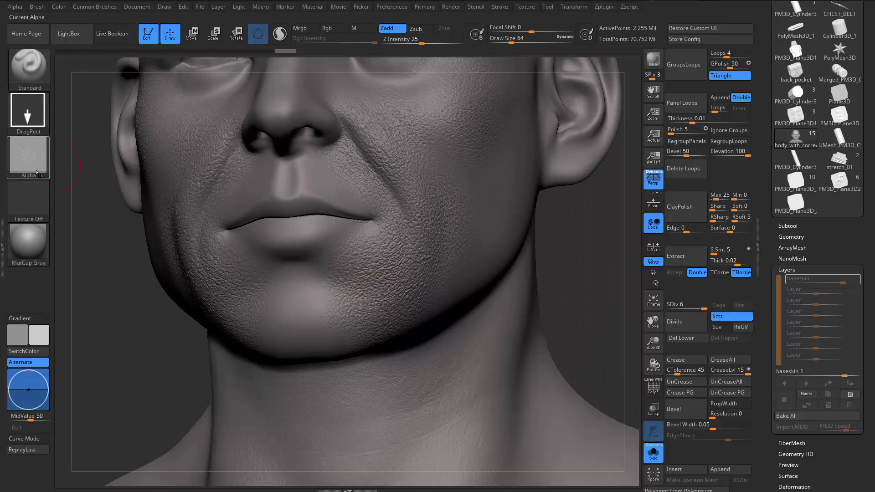
left_click(28, 155)
left_click(523, 188)
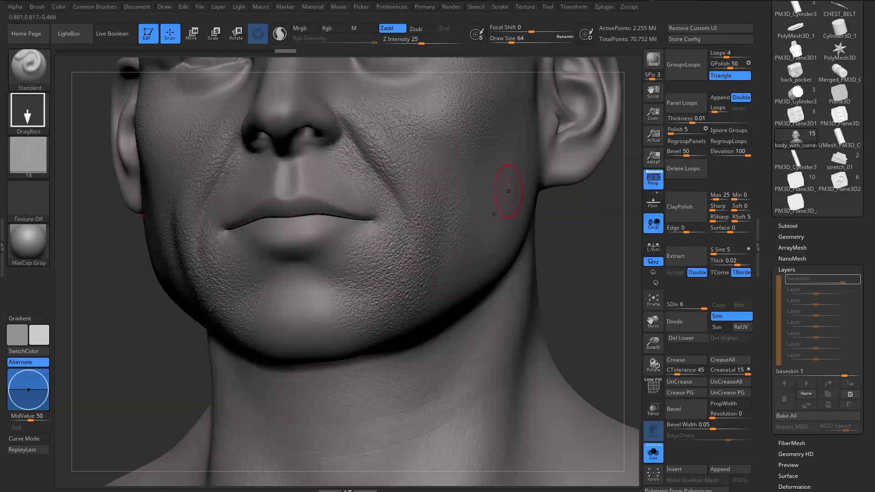
right_click_drag(504, 189, 329, 260)
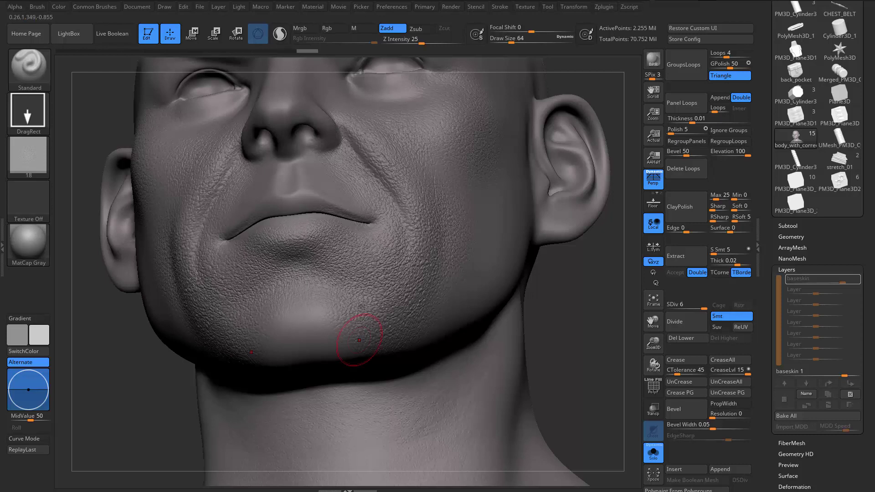
right_click_drag(361, 306, 538, 282)
right_click_drag(302, 248, 169, 294)
right_click_drag(130, 317, 183, 313)
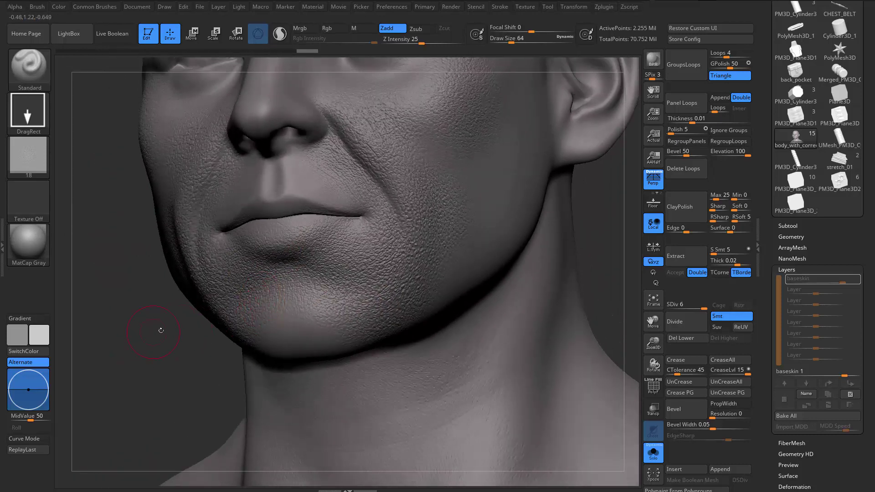
Step: Assign alpha 17 and stamp skin detail onto the centre of the chin, undoing and repeating the first stamp
left_click(28, 155)
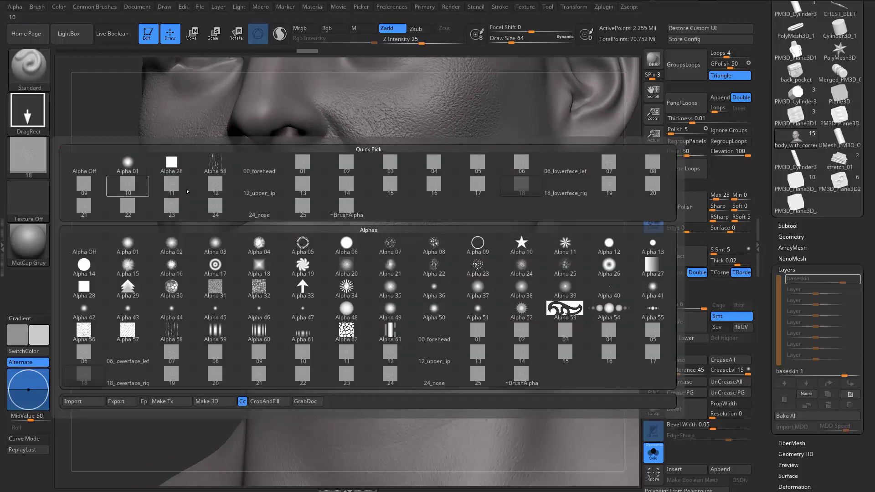
left_click(474, 185)
right_click_drag(608, 227, 328, 313)
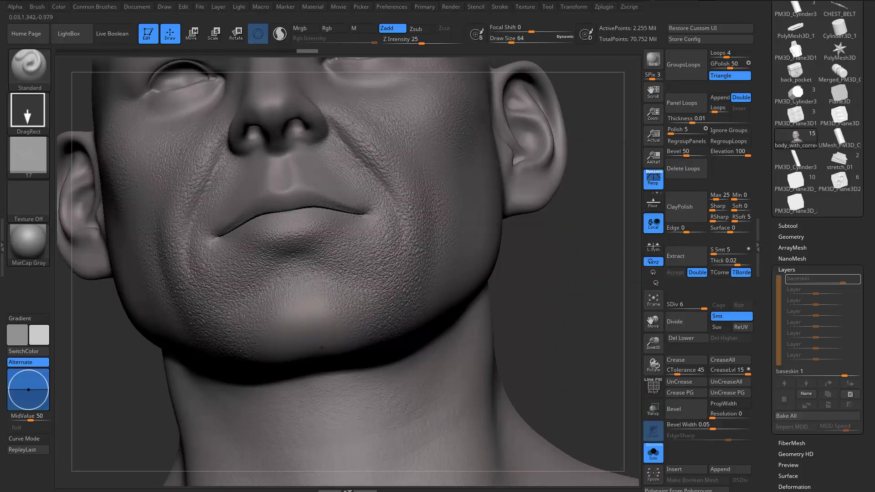
left_click_drag(378, 425, 359, 384)
key("ctrl+z")
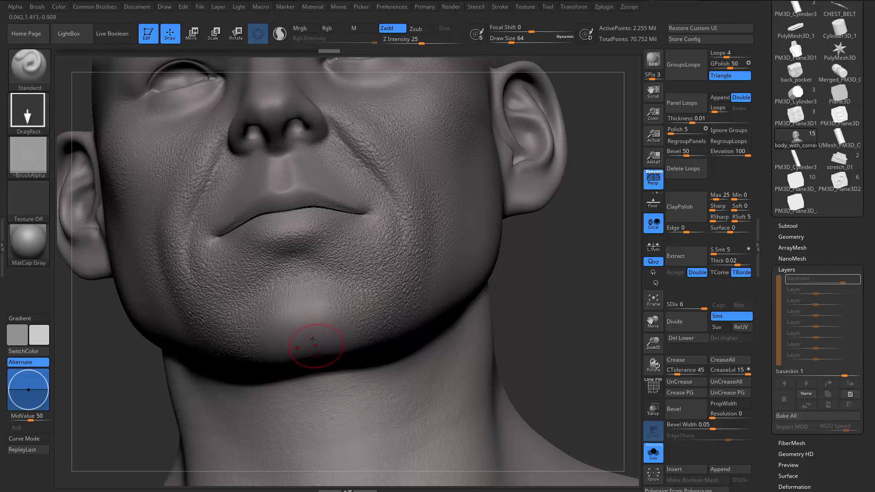
mouse_move(306, 340)
left_mouse_down()
mouse_move(331, 388)
mouse_move(396, 465)
left_mouse_up()
Step: Examine the stamped pore detail on the chin, mouth area and cheeks from several angles and distances
right_click_drag(358, 387, 551, 397, "ctrl")
right_click_drag(541, 358, 424, 325, "ctrl")
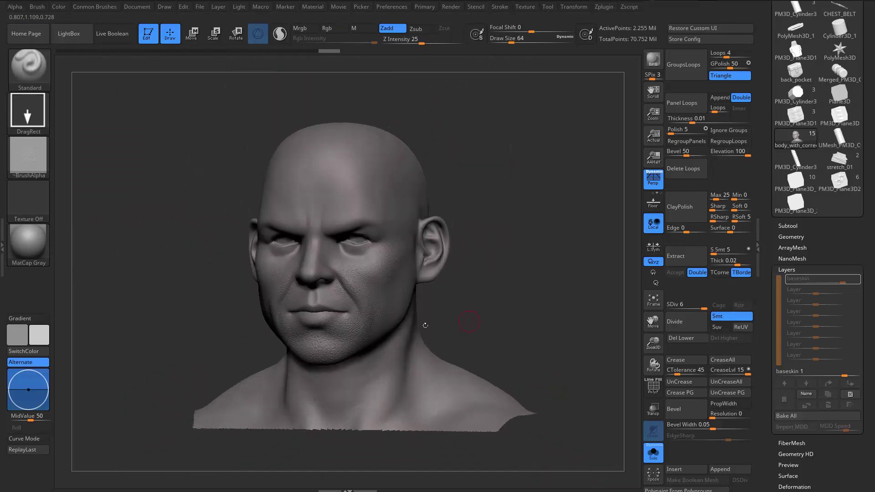
mouse_move(150, 331)
right_mouse_down()
mouse_move(147, 303)
mouse_move(296, 322)
mouse_move(368, 306)
right_mouse_up()
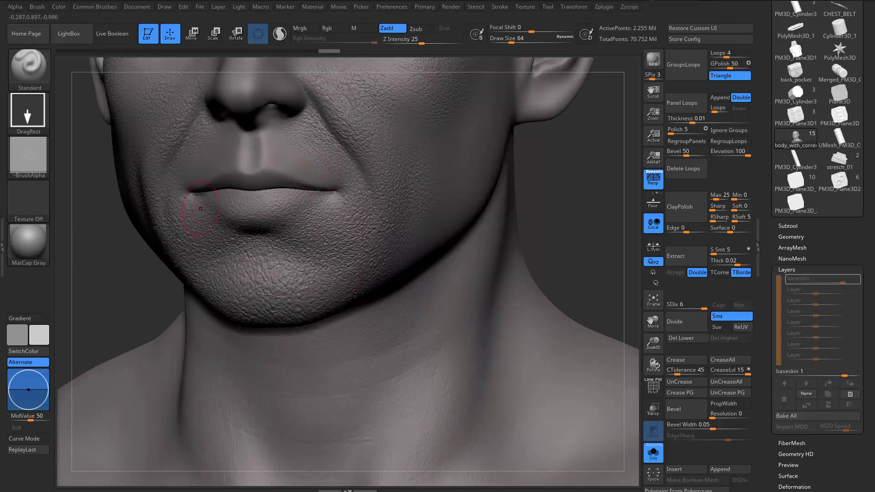
right_click_drag(140, 330, 168, 383, "alt")
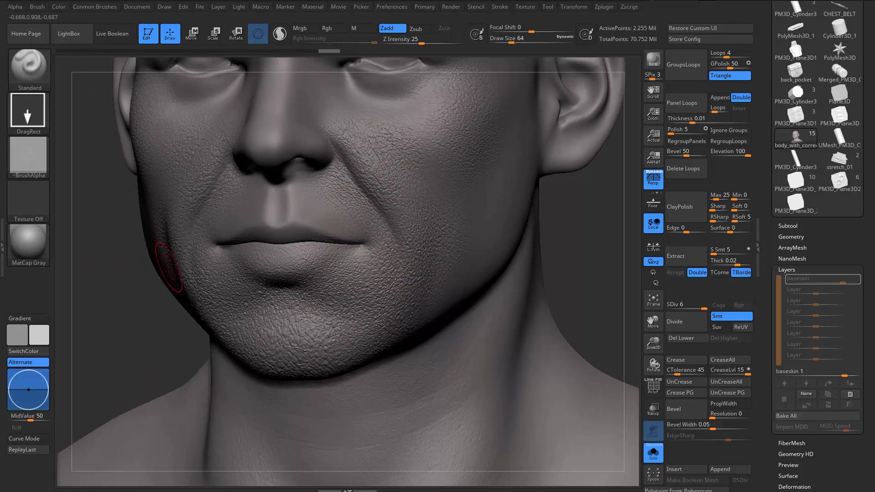
mouse_move(382, 345)
right_mouse_down()
mouse_move(416, 293)
mouse_move(410, 320)
right_mouse_up()
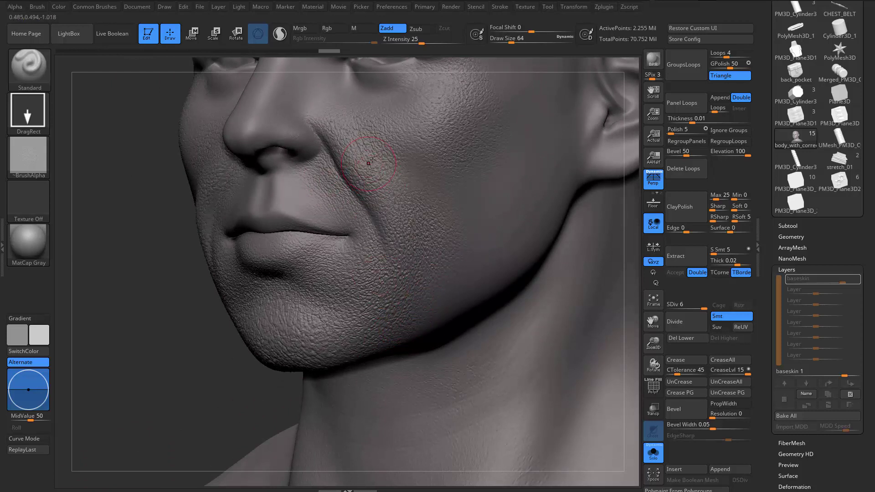
right_click_drag(369, 163, 228, 234)
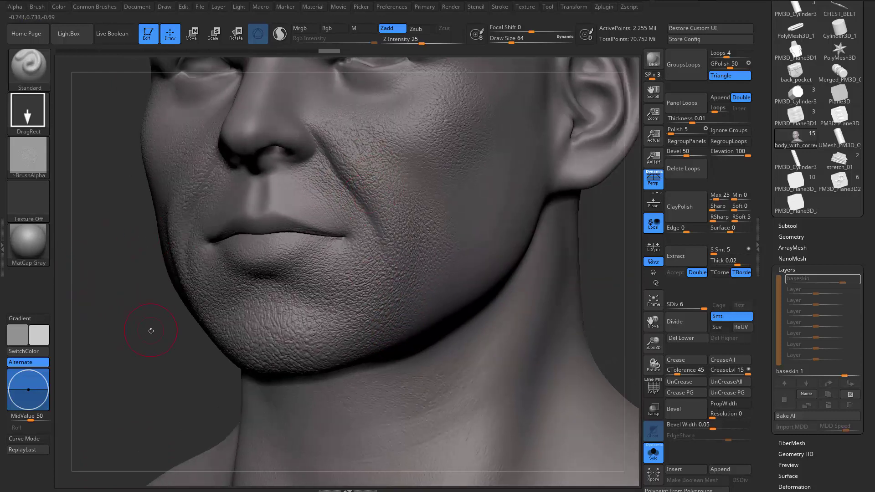
right_click_drag(146, 339, 287, 257)
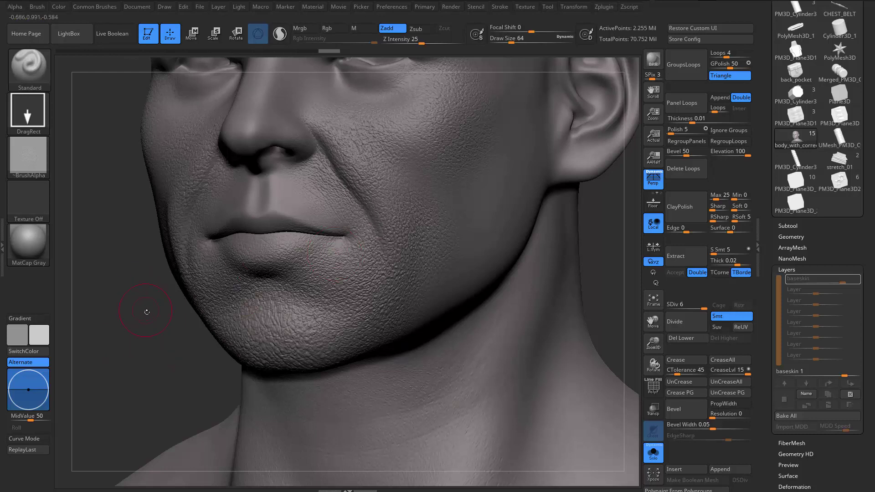
Step: Assign alpha 15 and stamp skin detail above the upper lip on both sides of the philtrum, undoing and repeating a stamp
left_click(38, 166)
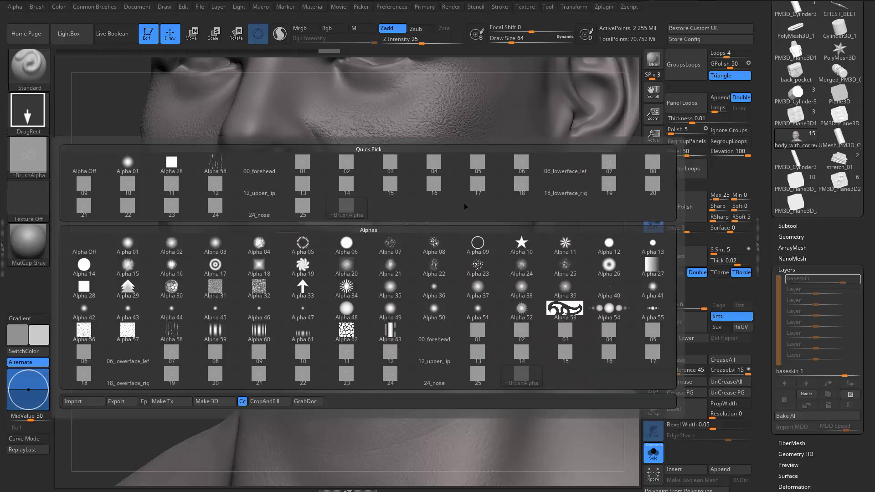
left_click(396, 186)
right_click_drag(311, 229, 304, 208, "shift")
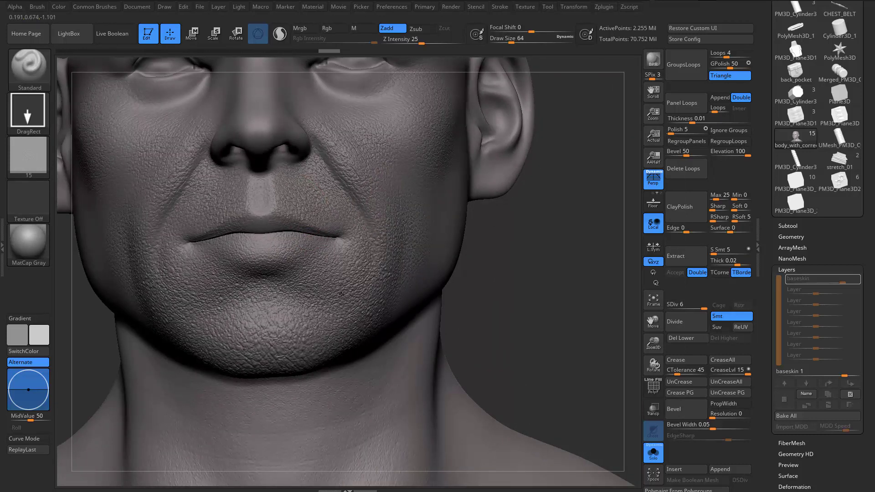
right_click_drag(393, 297, 423, 294, "ctrl")
right_click_drag(526, 291, 511, 294)
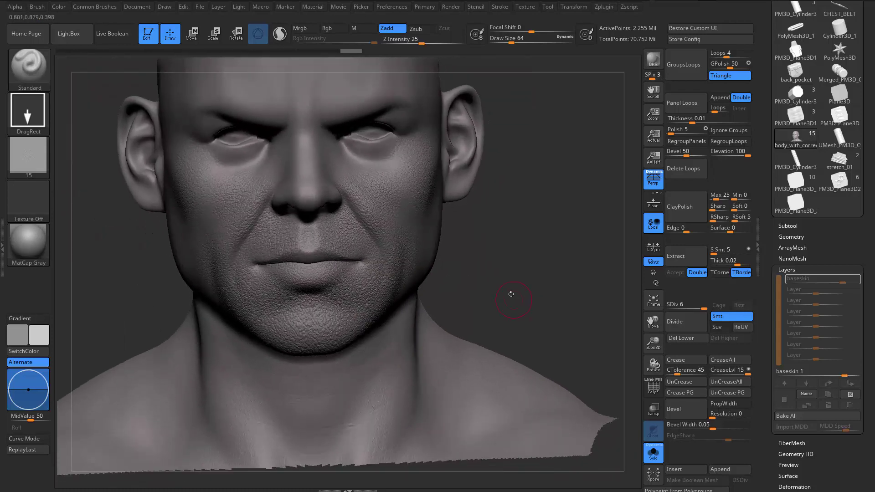
right_click_drag(404, 293, 340, 279, "ctrl")
right_click_drag(303, 187, 395, 226, "alt")
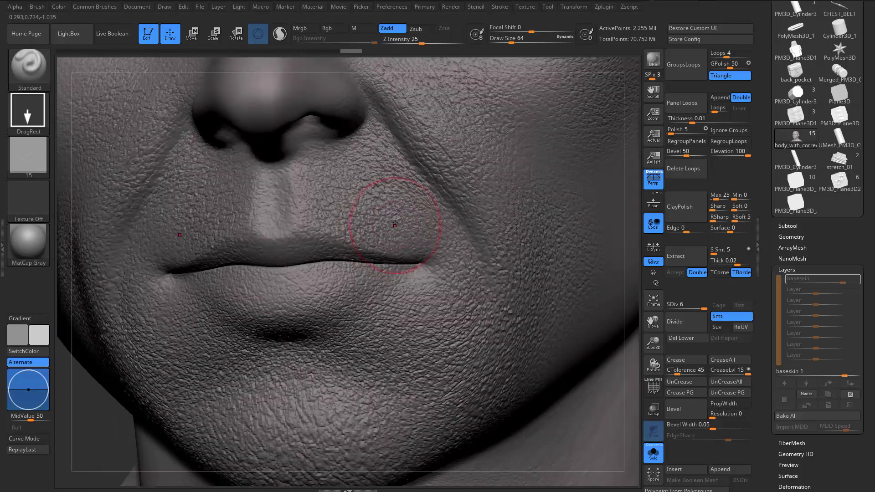
key("ctrl+z")
mouse_move(373, 317)
left_mouse_down()
mouse_move(387, 366)
mouse_move(387, 339)
left_mouse_up()
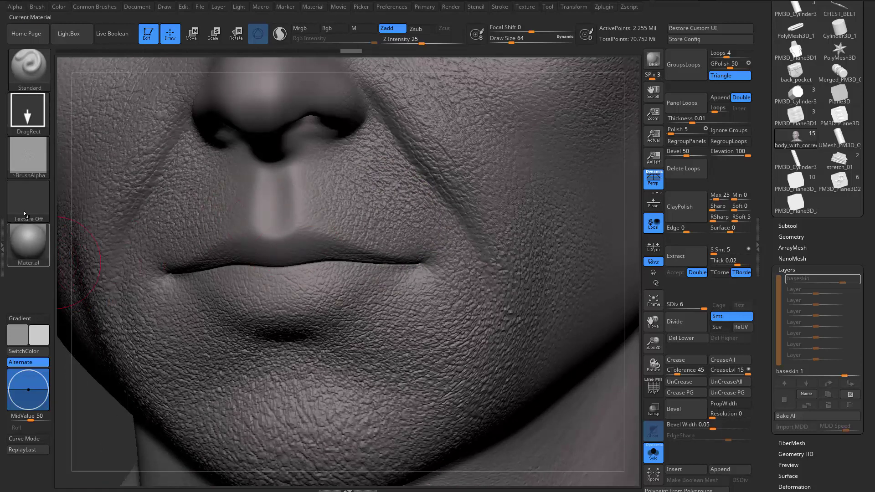
Step: Assign alpha 14 and stamp skin detail onto the philtrum between the nose and upper lip
left_click(29, 158)
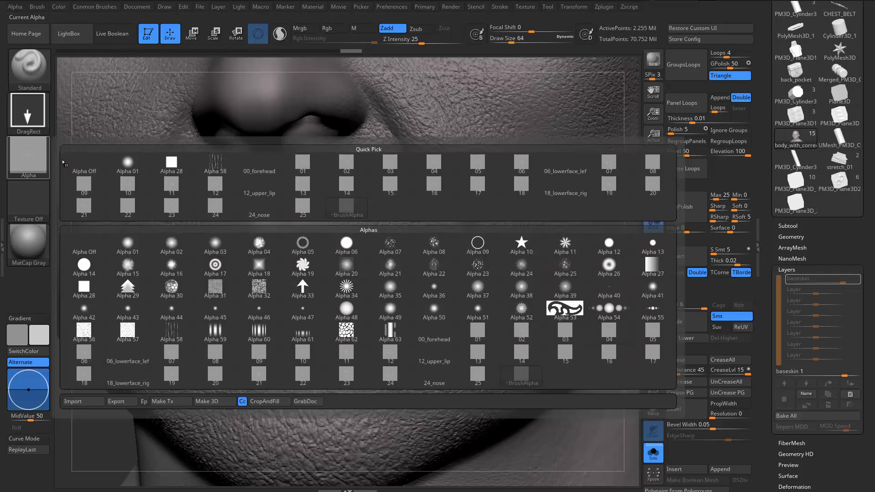
left_click(359, 191)
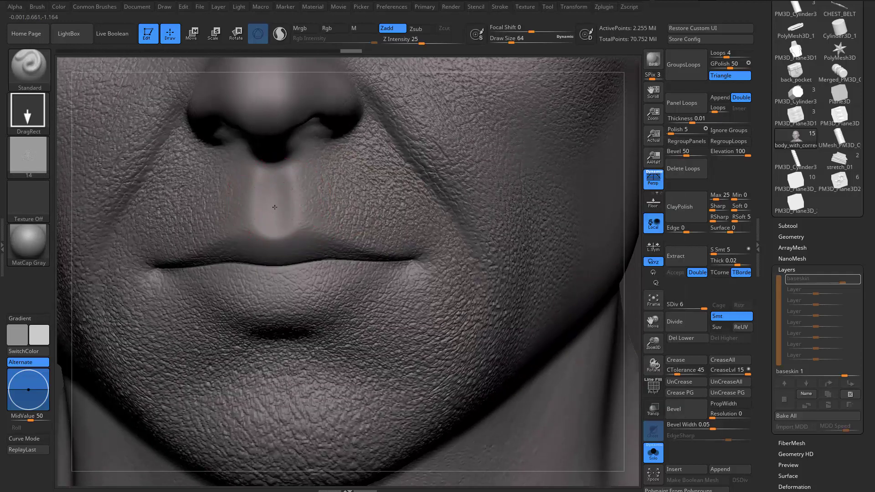
left_click_drag(275, 208, 341, 291)
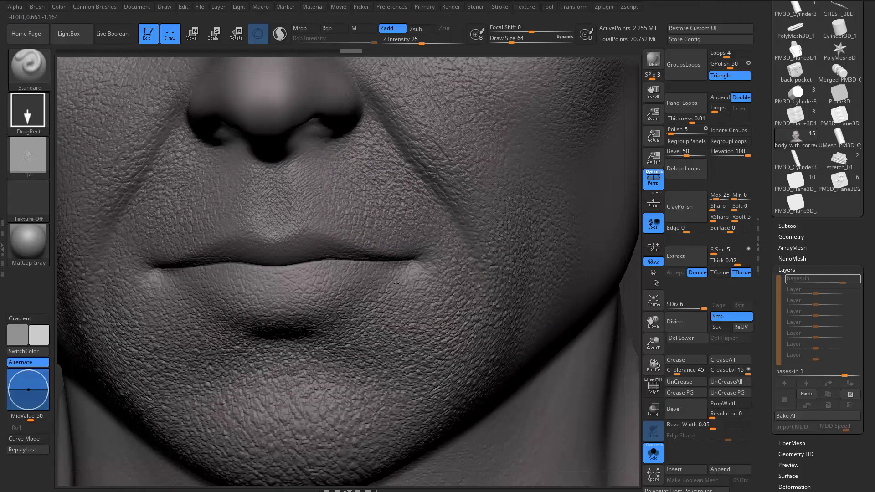
left_click_drag(396, 284, 280, 349)
right_click_drag(314, 374, 356, 292, "alt")
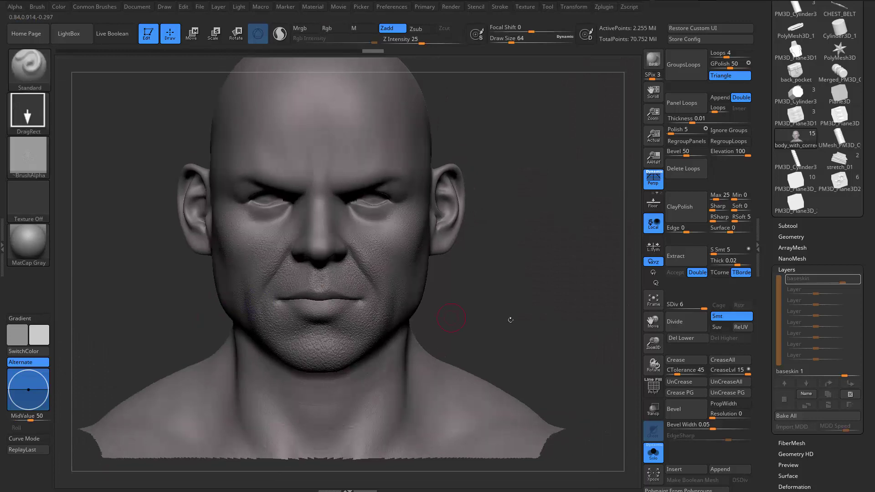
Step: Assign alpha 20 and stamp skin detail onto the rear cheek and jaw area below the ear
left_click_drag(510, 320, 203, 340)
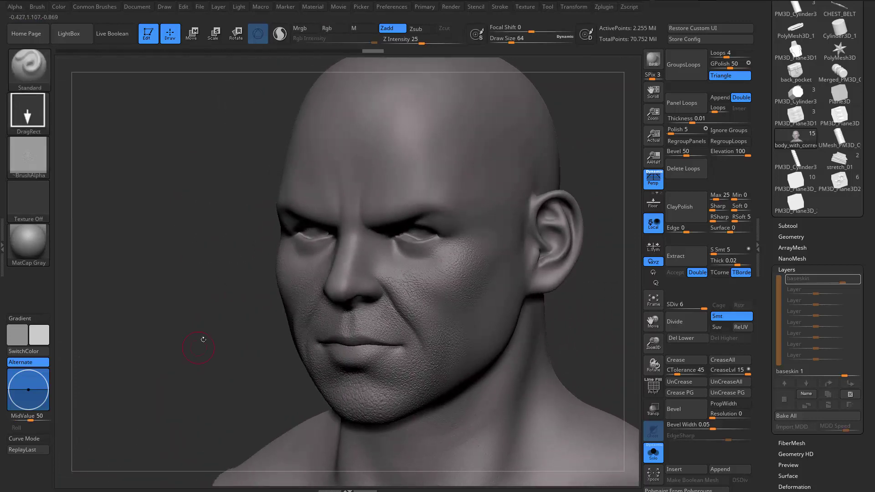
key("b")
left_click(30, 155)
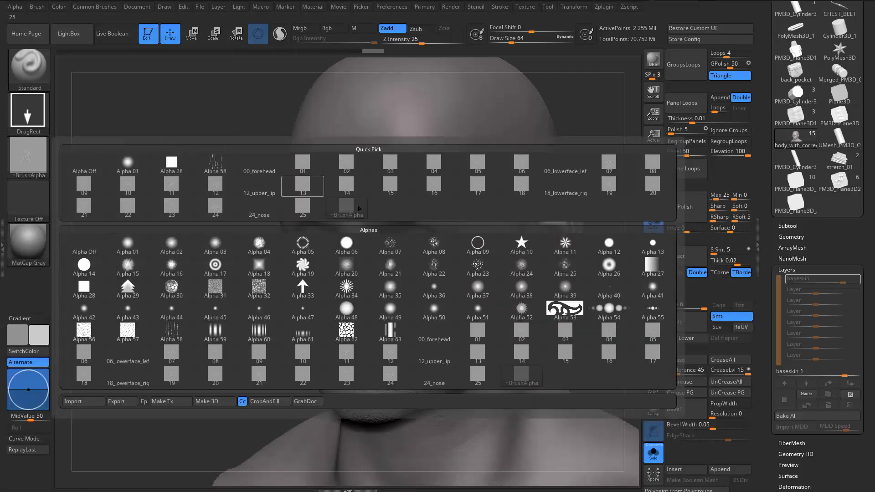
left_click(653, 186)
left_click_drag(179, 307, 109, 305)
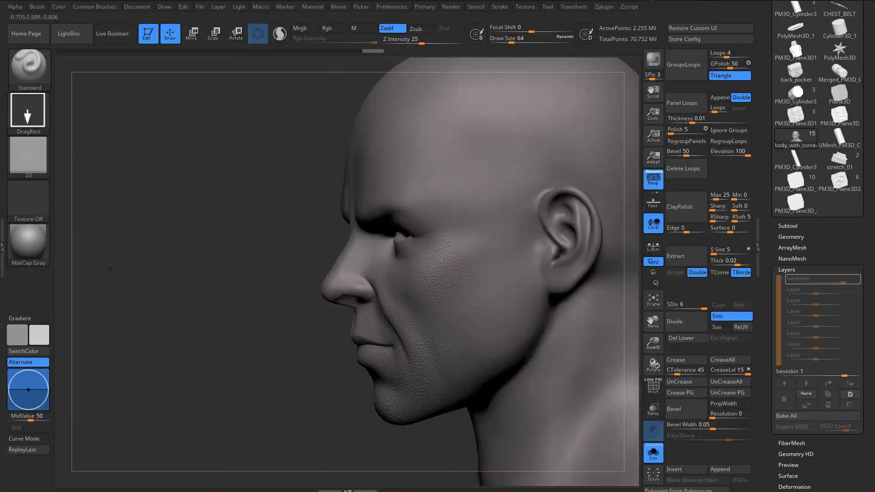
left_click_drag(273, 320, 120, 242, "alt")
right_click_drag(343, 253, 368, 229)
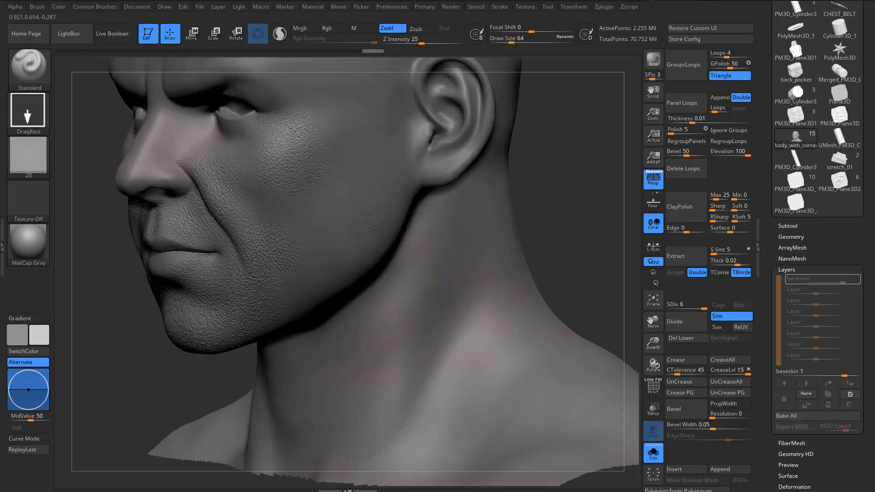
left_click_drag(361, 221, 319, 345)
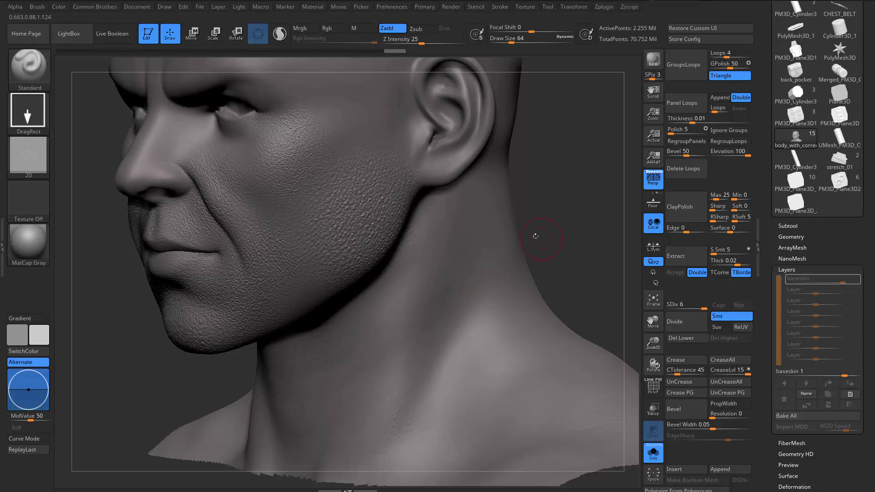
Step: Switch to the DamStandard brush at draw size 17 and carve fine pore creases into the smooth gaps between the stamped cheek areas
right_click_drag(555, 212, 588, 210)
right_click_drag(527, 208, 524, 315, "ctrl")
right_click_drag(525, 315, 484, 306)
left_click_drag(107, 361, 296, 214)
right_click_drag(296, 214, 299, 207)
key("s")
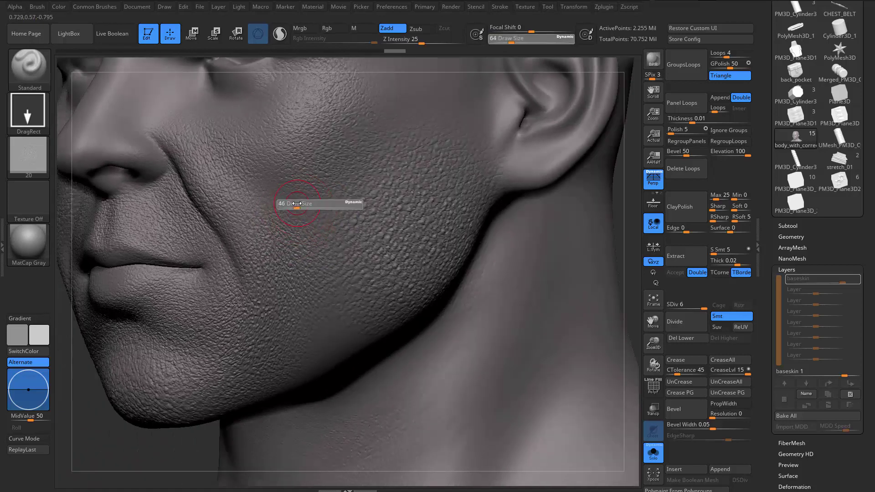
left_click_drag(299, 207, 302, 213)
key("s")
key("b")
key("d")
key("s")
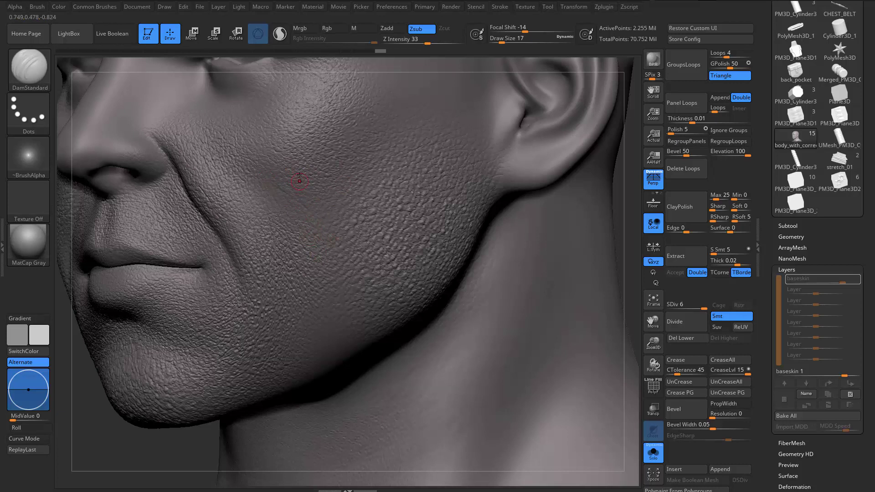
right_click_drag(323, 244, 292, 238)
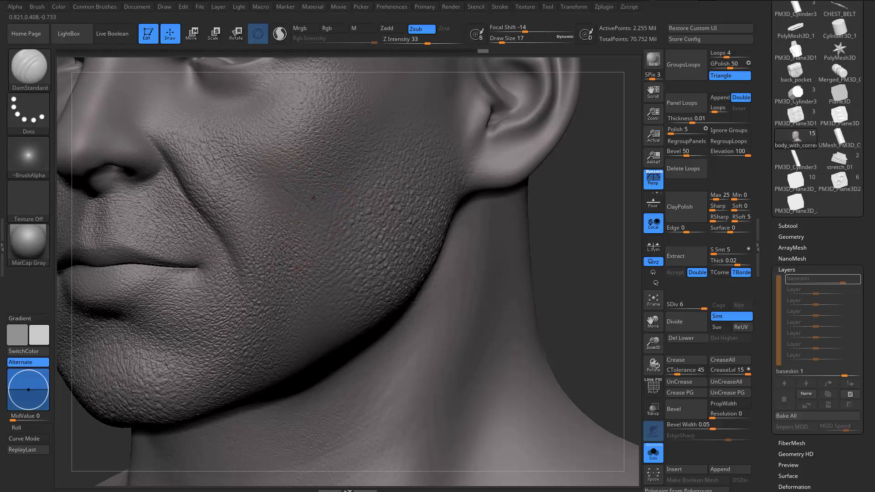
right_click_drag(274, 221, 190, 307, "alt")
right_click_drag(459, 274, 301, 201)
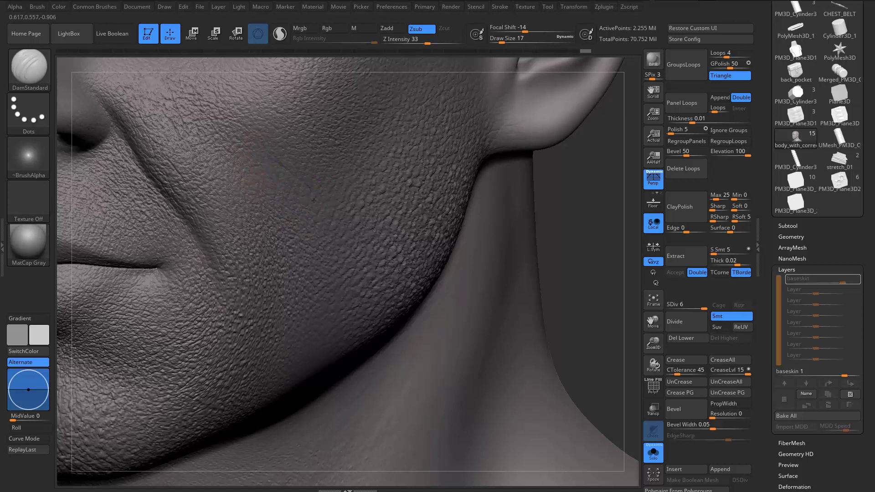
right_click_drag(341, 206, 325, 210)
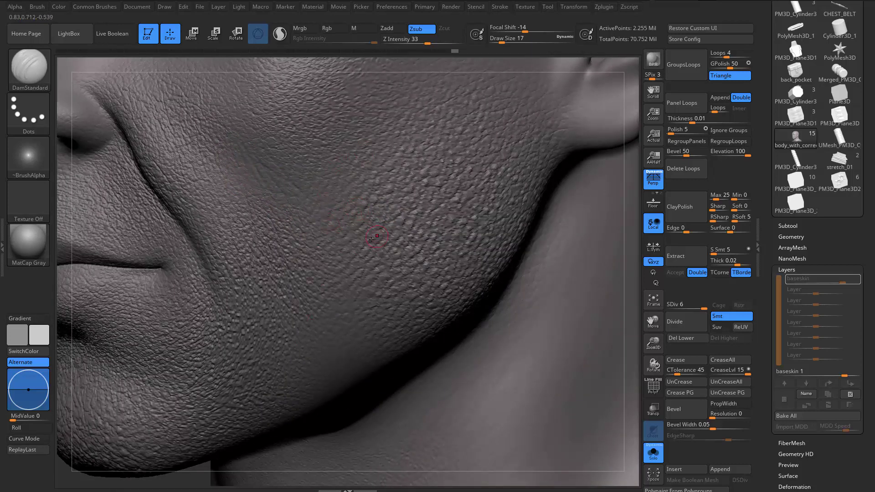
right_click_drag(372, 302, 362, 208)
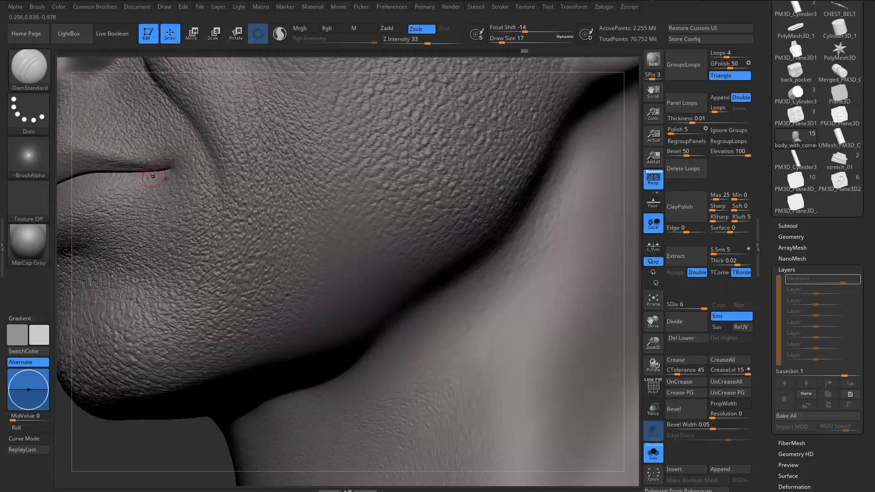
Step: Switch to the Standard brush with alpha 22 and stamp skin detail over the smooth gap along the lower cheek and jawline
key("b")
key("s")
key("t")
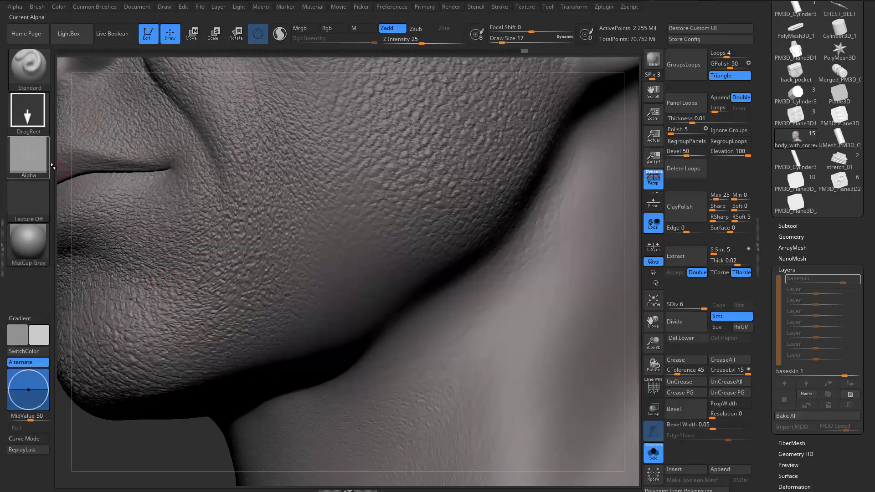
left_click(48, 164)
mouse_move(300, 208)
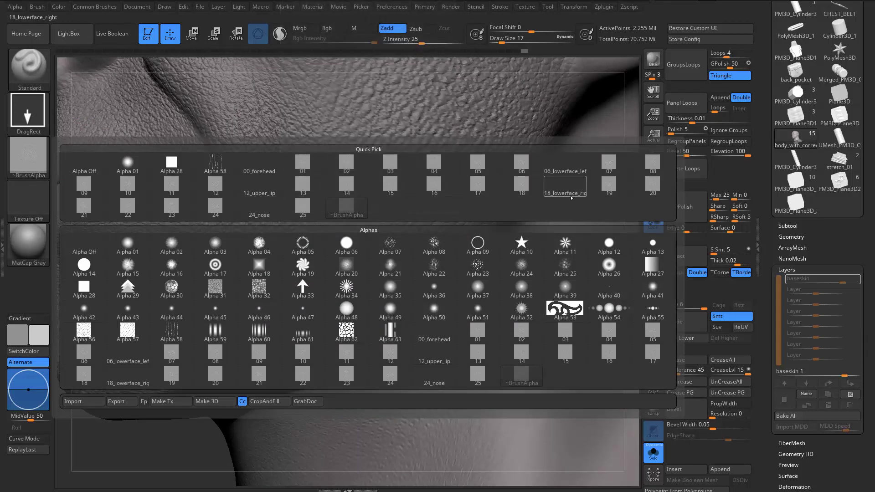
left_click(127, 206)
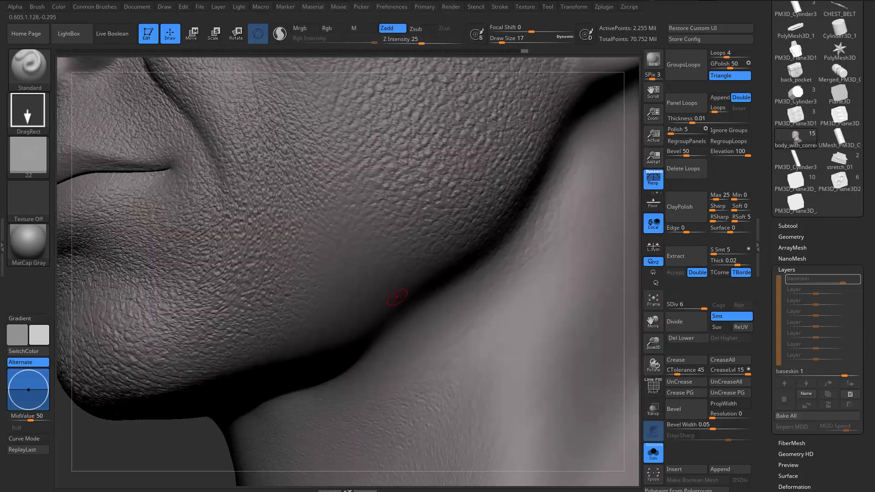
left_click_drag(361, 414, 498, 381)
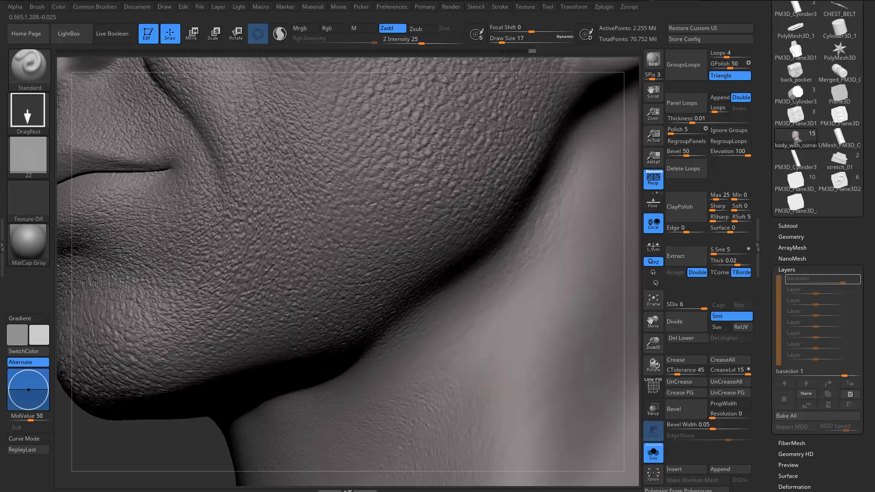
Step: Assign alpha 20 and stamp skin detail onto the rear cheek below the ear on the opposite side of the face
key("f")
left_click_drag(250, 354, 332, 380, "shift")
left_click_drag(574, 313, 570, 292)
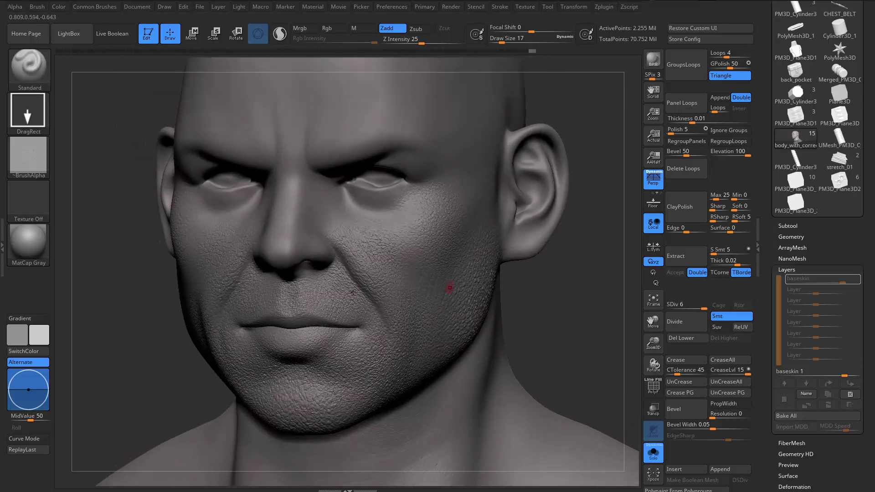
left_click_drag(129, 320, 376, 290)
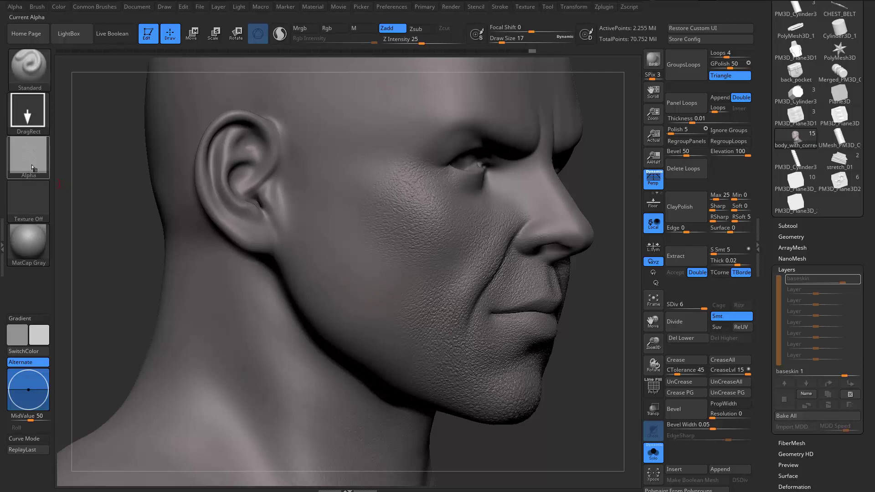
key("b")
left_click(28, 158)
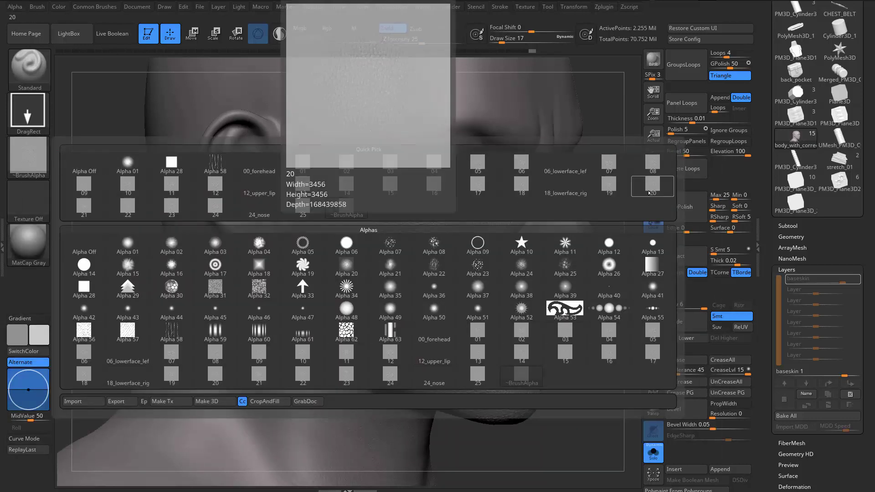
left_click(651, 192)
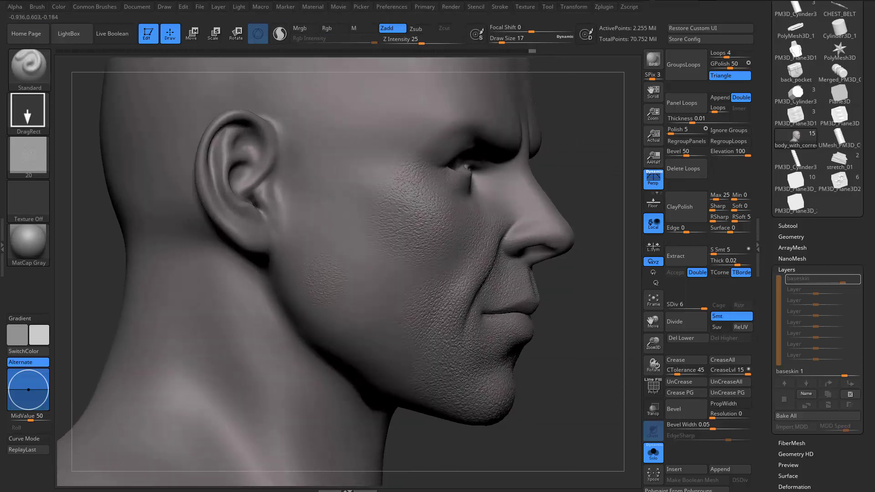
left_click_drag(325, 321, 371, 371)
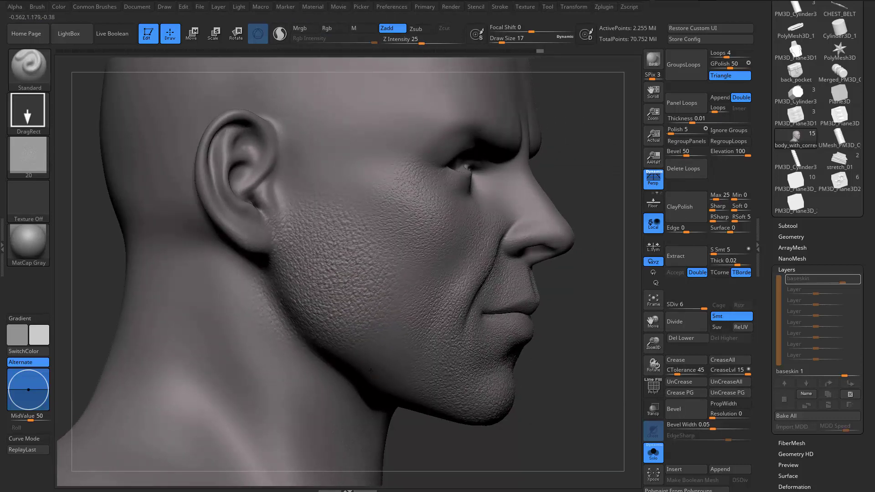
Step: Assign alpha 22 and stamp skin detail over the smooth lower jaw area on this side of the face
left_click(28, 155)
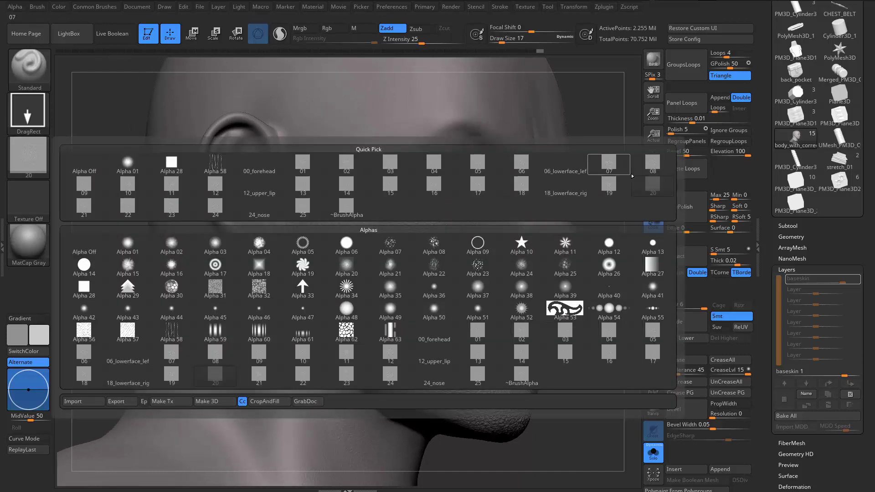
left_click(128, 206)
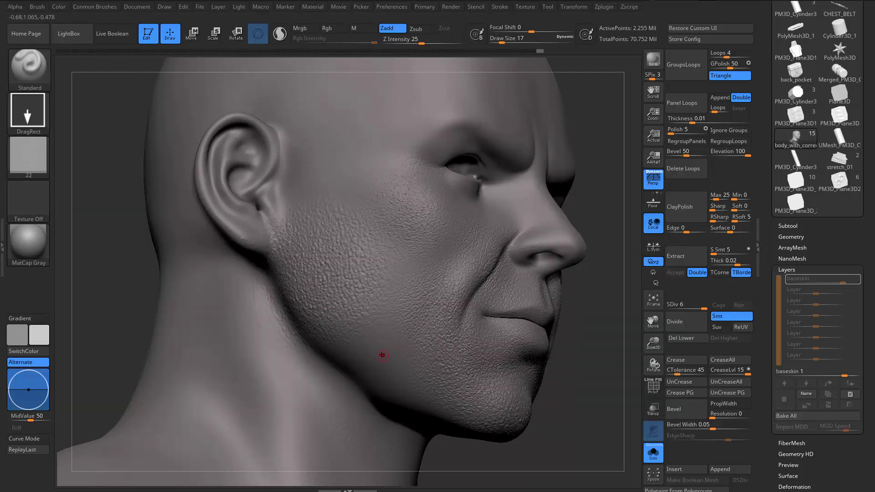
left_click_drag(389, 338, 393, 387)
Step: Carve fine pore creases into the gaps between the stamped cheek areas with the DamStandard brush at draw size 11
mouse_move(419, 384)
right_mouse_down("alt")
mouse_move(396, 380)
mouse_move(369, 395)
right_mouse_up("alt")
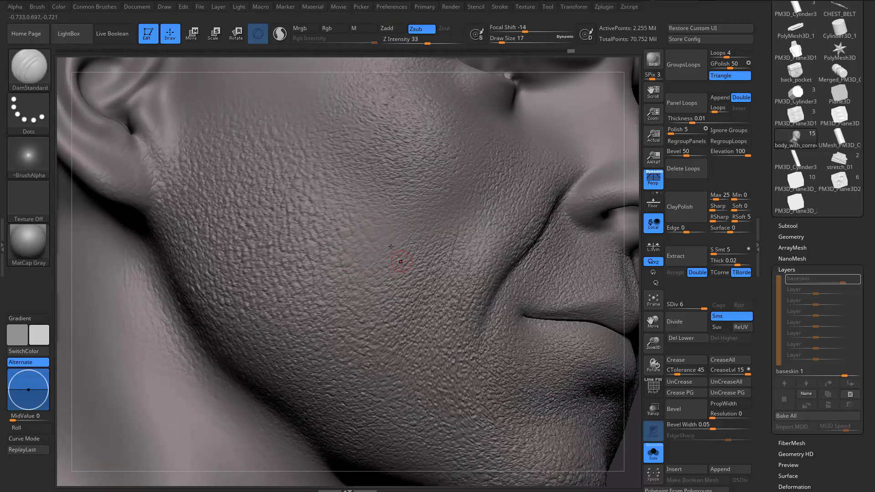
right_click_drag(377, 263, 372, 212, "ctrl")
key("s")
left_click(399, 230)
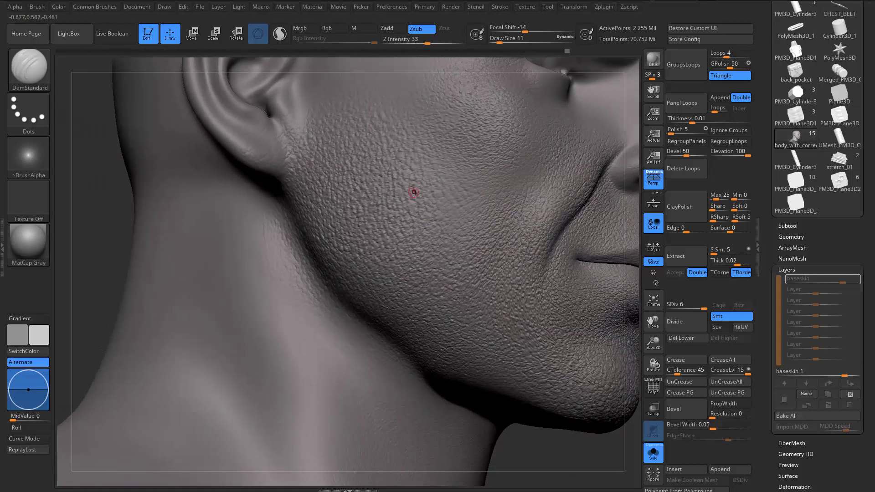
mouse_move(415, 191)
right_mouse_down()
mouse_move(438, 209)
mouse_move(344, 333)
mouse_move(300, 331)
right_mouse_up()
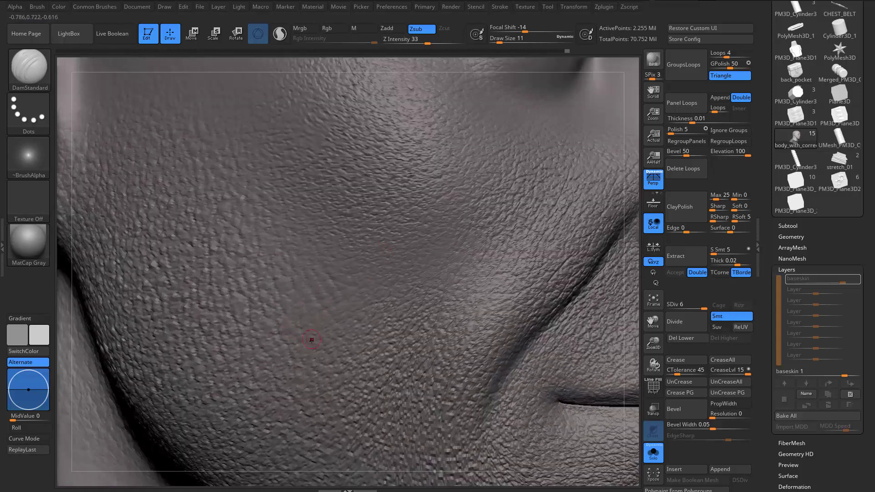
right_click_drag(360, 246, 300, 226, "ctrl")
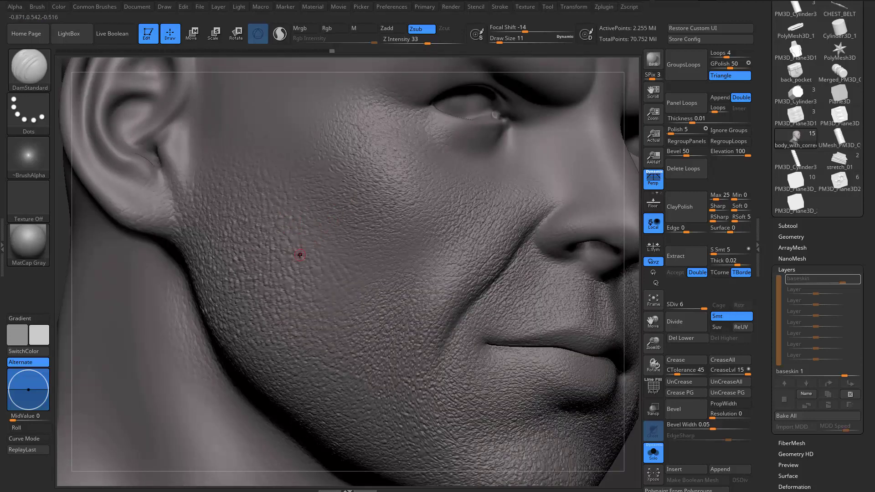
right_click_drag(349, 227, 123, 265)
right_click_drag(274, 247, 328, 224, "ctrl")
mouse_move(199, 294)
right_mouse_down()
mouse_move(398, 212)
mouse_move(355, 98)
right_mouse_up()
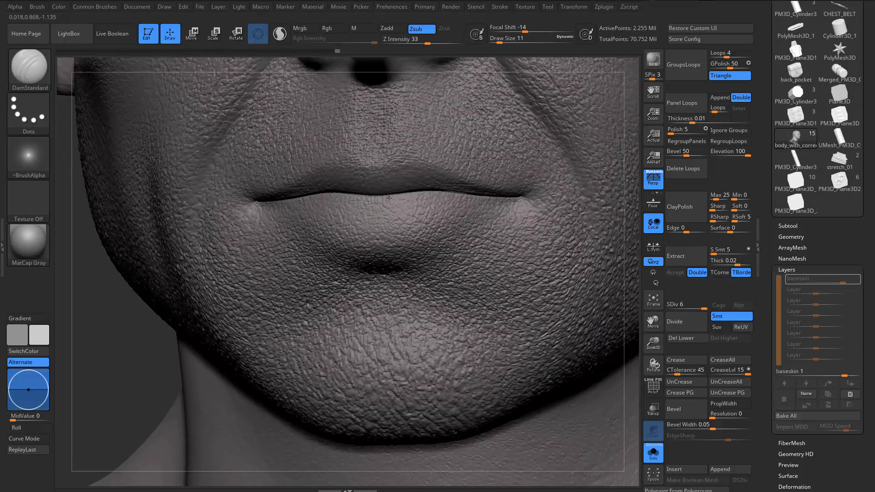
Step: Smooth the stray skin detail off the lips with the Smooth brush at draw size 35
right_click_drag(379, 221, 386, 191)
key("s")
left_click_drag(386, 191, 392, 200)
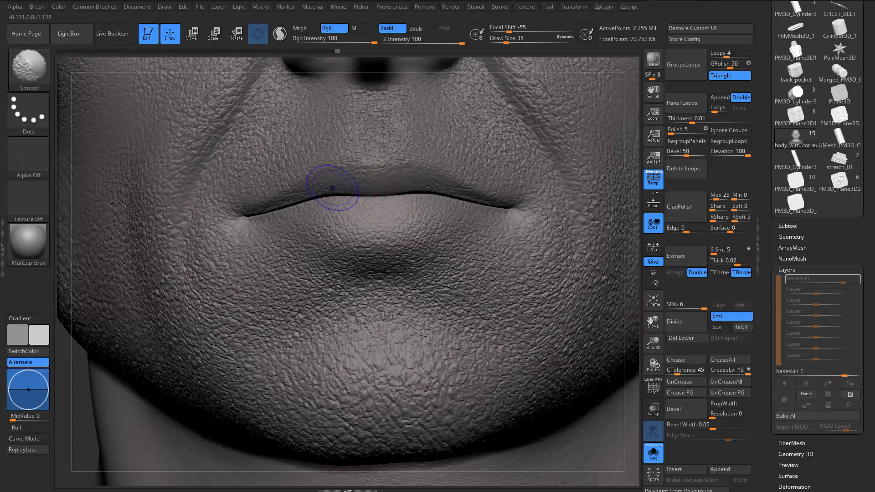
left_click_drag(330, 197, 403, 212, "shift")
Step: Switch to the Standard brush with alpha 25, try stamping skin detail onto the nose, and undo the attempts
mouse_move(387, 207)
right_mouse_down("ctrl")
mouse_move(181, 264)
mouse_move(132, 258)
right_mouse_up("ctrl")
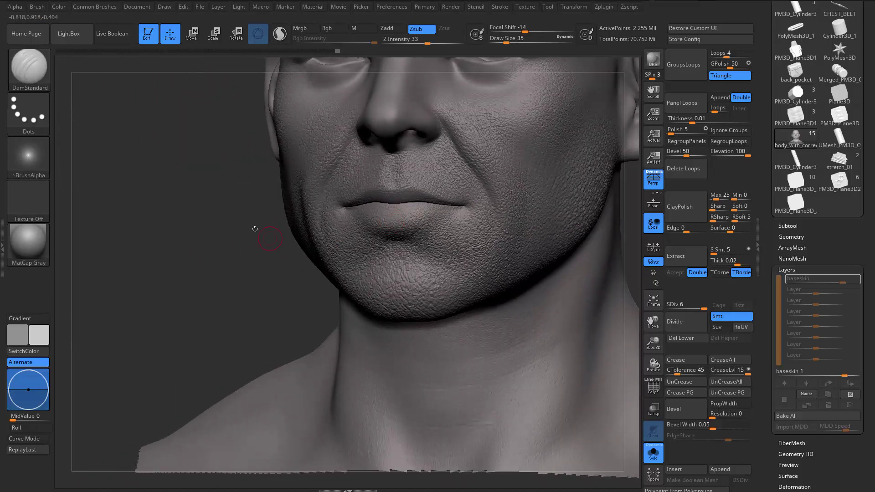
right_click_drag(254, 229, 303, 269, "alt")
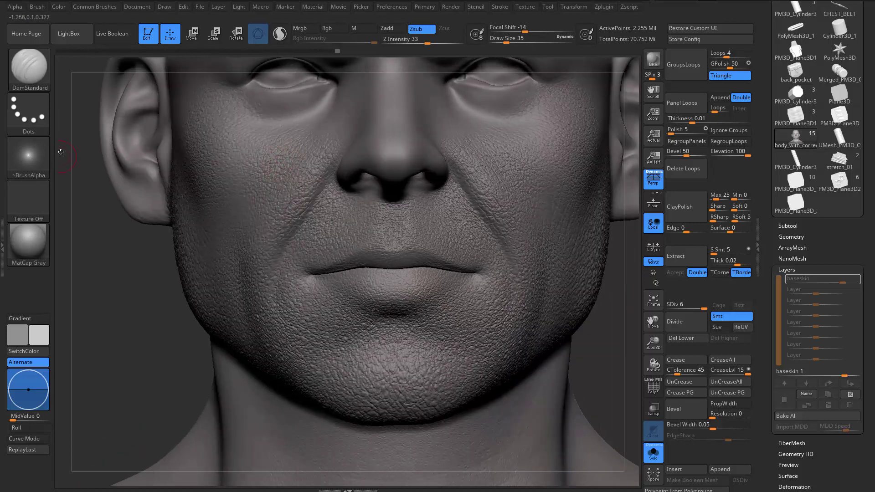
key("b")
key("s")
key("t")
left_click(28, 165)
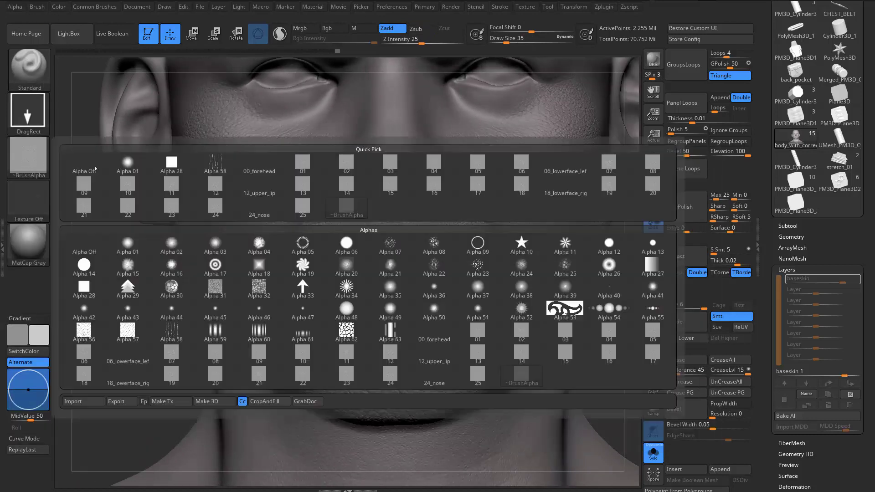
mouse_move(288, 204)
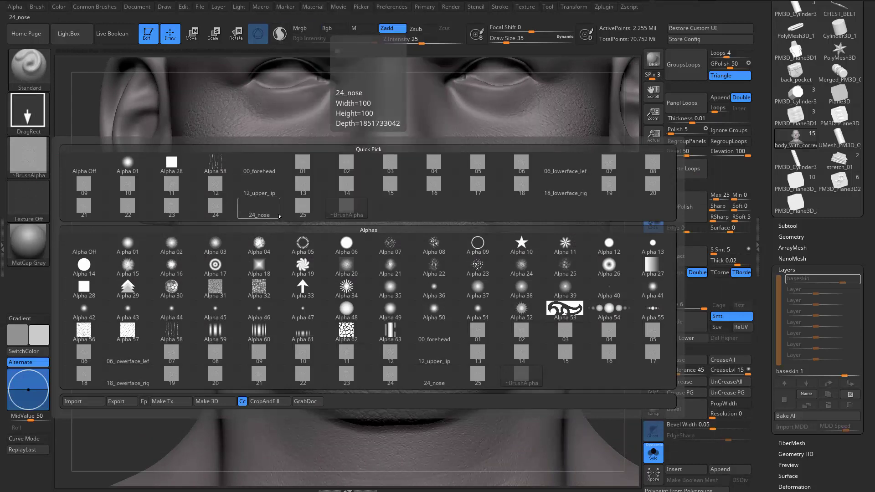
mouse_move(305, 183)
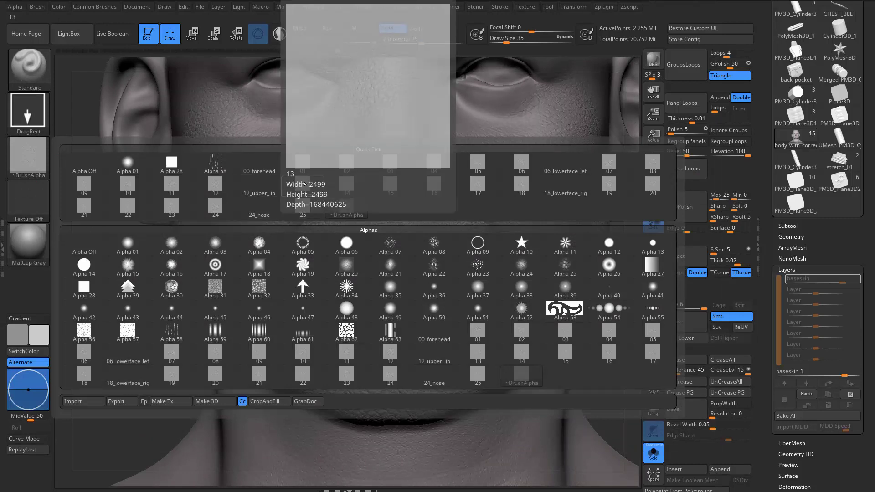
left_click(303, 208)
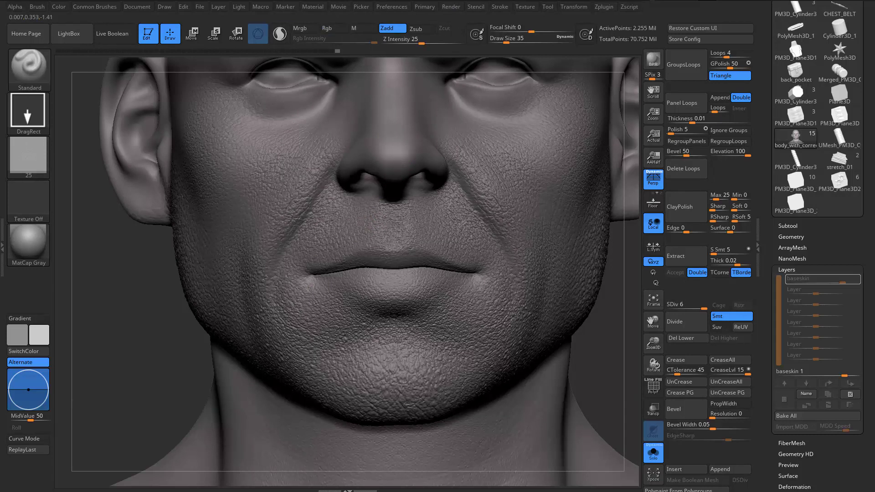
key("ctrl+z")
right_click_drag(393, 164, 404, 150, "shift")
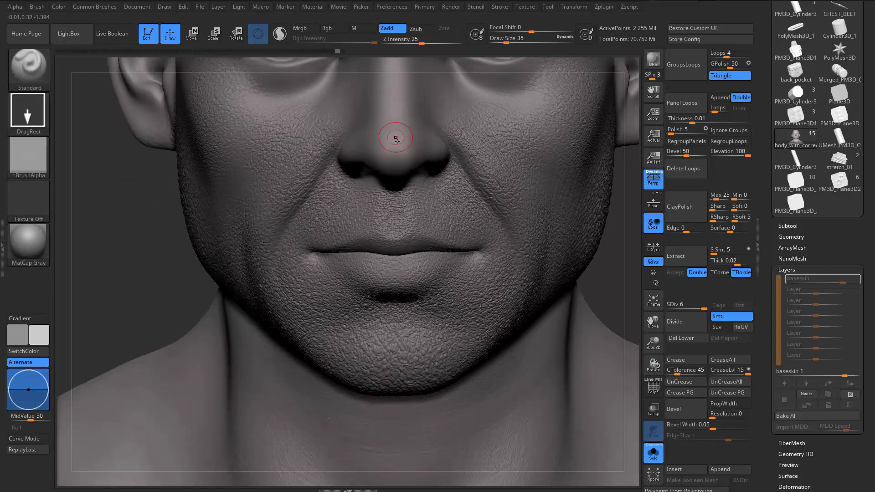
left_click_drag(396, 139, 419, 245)
left_click_drag(496, 176, 452, 170)
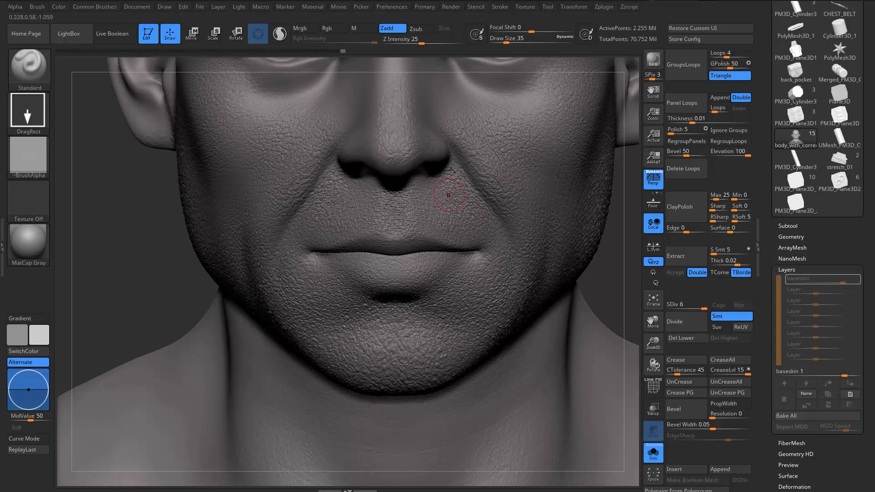
key("ctrl+z")
Step: Try stamping the alpha 25 skin detail onto the middle of the forehead
mouse_move(449, 195)
right_mouse_down("alt")
mouse_move(401, 255)
mouse_move(348, 234)
mouse_move(365, 196)
right_mouse_up("alt")
mouse_move(383, 148)
right_mouse_down("alt")
mouse_move(382, 237)
mouse_move(414, 246)
right_mouse_up("alt")
left_click_drag(378, 240, 395, 316)
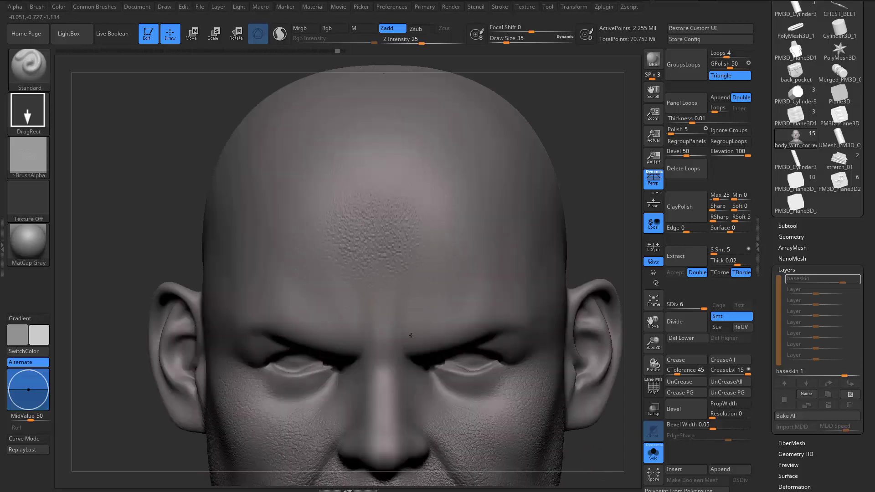
Step: Stamp alpha 25 skin detail onto the nose tip and along the nose bridge, undoing and repeating a stamp
mouse_move(384, 388)
right_mouse_down("alt")
mouse_move(400, 190)
mouse_move(385, 239)
right_mouse_up("alt")
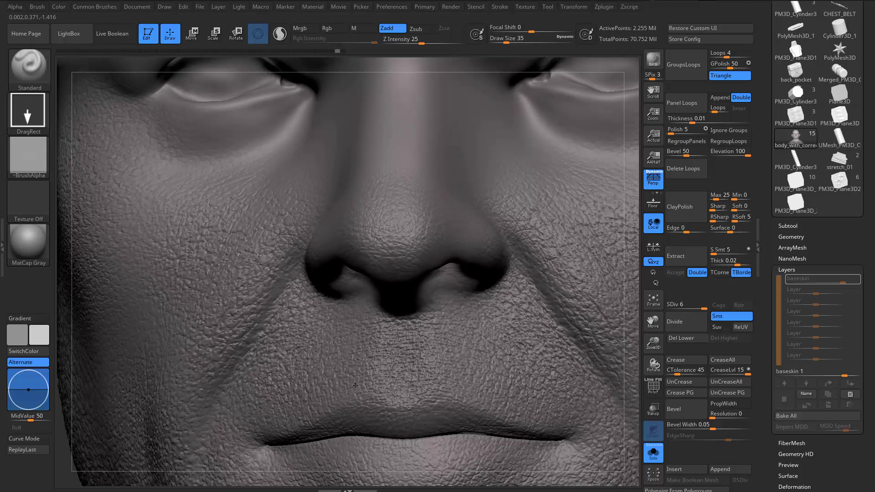
right_click_drag(371, 358, 182, 424, "alt")
right_click_drag(424, 310, 403, 246)
right_click_drag(360, 273, 377, 263)
key("ctrl+z")
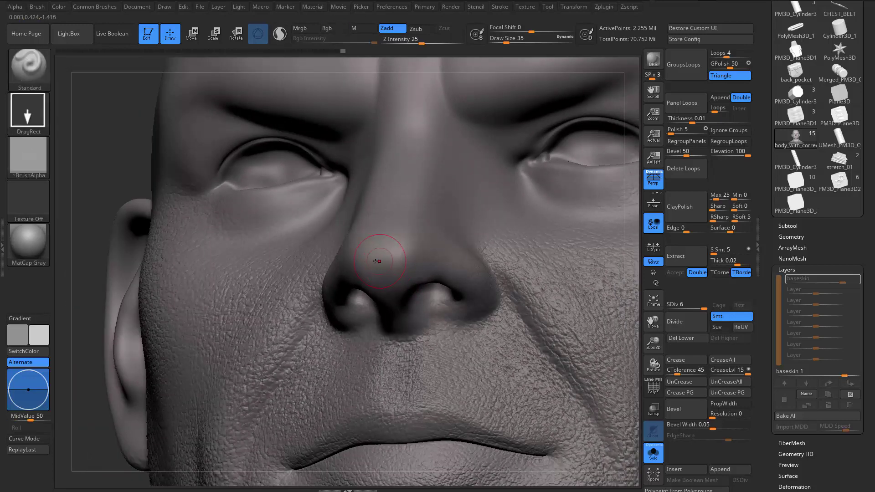
left_click_drag(391, 380, 397, 432)
right_click_drag(419, 262, 456, 292)
right_click_drag(426, 238, 363, 248)
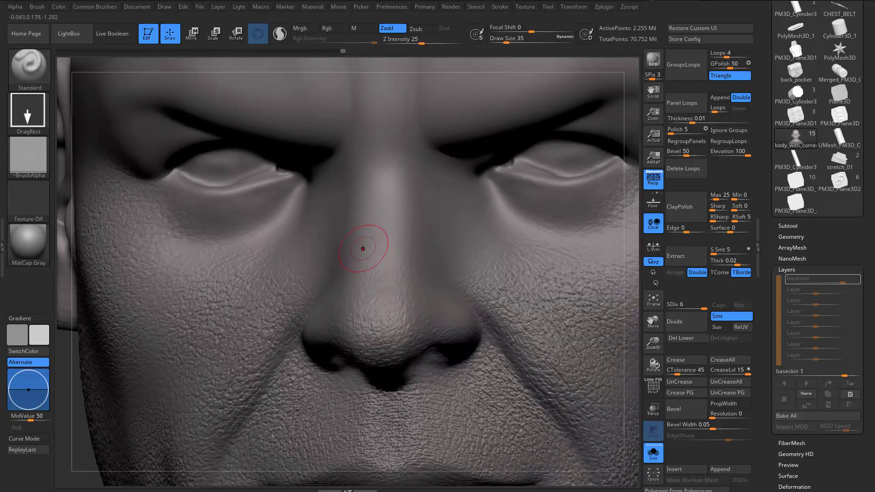
right_click_drag(379, 219, 383, 223)
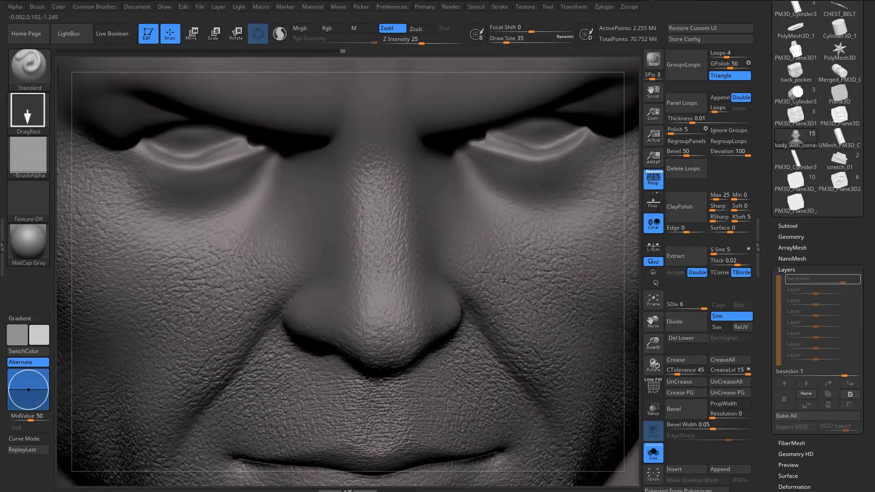
Step: Assign alpha 24, try stamping fine skin detail beneath one eye, and undo the stamp after checking the whole head
mouse_move(474, 207)
right_mouse_down()
mouse_move(476, 182)
mouse_move(352, 200)
right_mouse_up()
key("b")
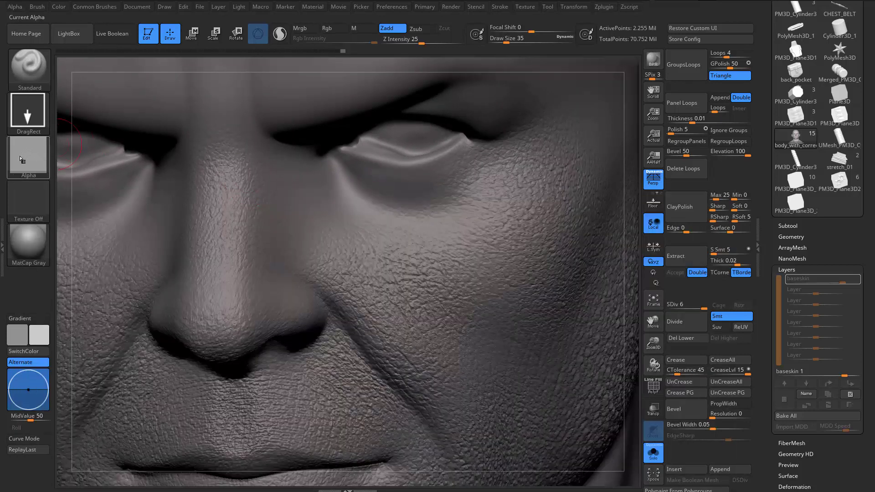
left_click(23, 161)
left_click(215, 207)
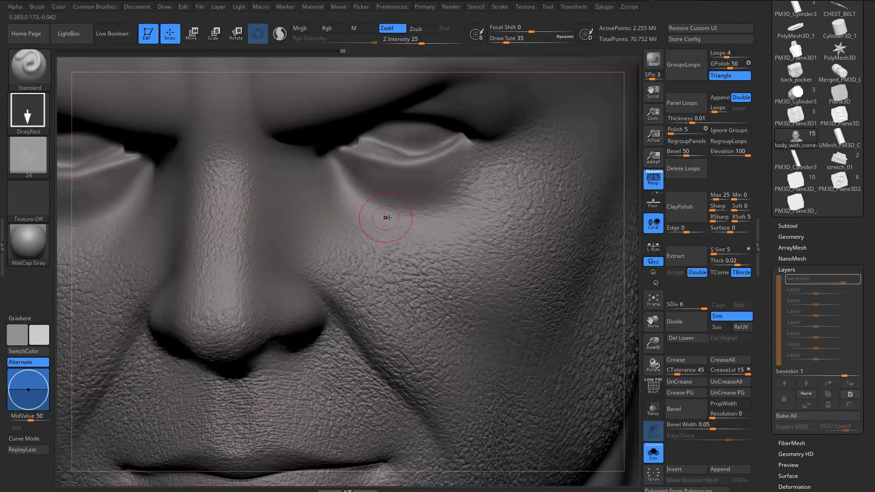
left_click_drag(466, 245, 349, 45)
key("f")
left_click_drag(504, 314, 534, 329)
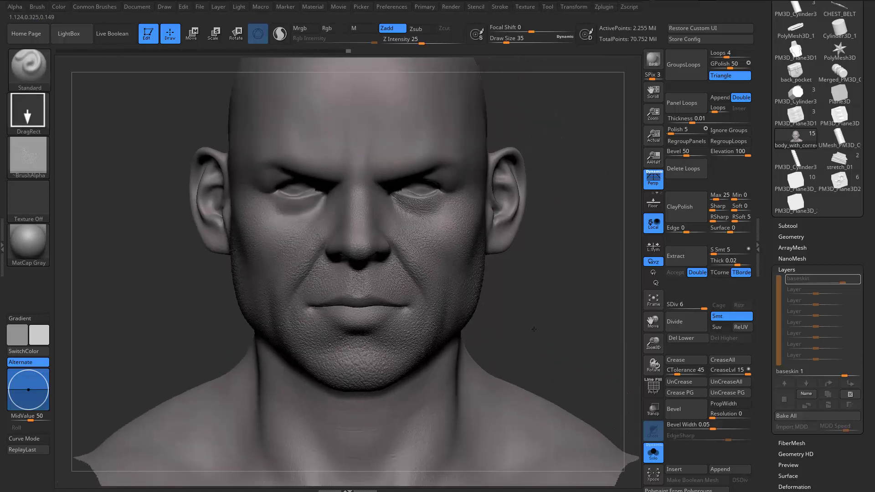
right_click_drag(534, 329, 471, 354, "alt")
key("ctrl+z")
Step: Stamp alpha 24 skin detail beneath both eyes, undoing and repeating a stamp
right_click_drag(421, 312, 377, 251, "alt")
left_click_drag(405, 223, 407, 146)
key("ctrl+z")
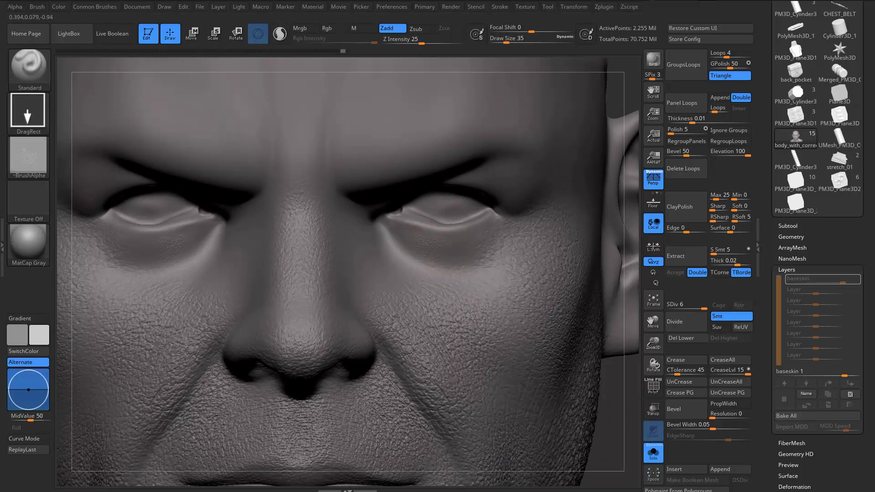
left_click_drag(420, 219, 393, 141)
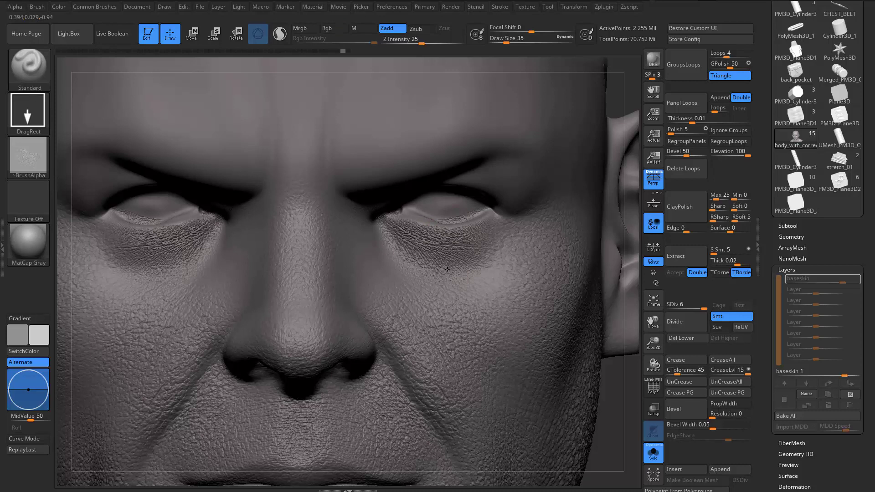
Step: Undo and repeat the alpha 24 skin detail stamps beneath both eyes, checking the placement up close and on the whole head
key("ctrl+z")
left_click_drag(420, 193, 406, 149)
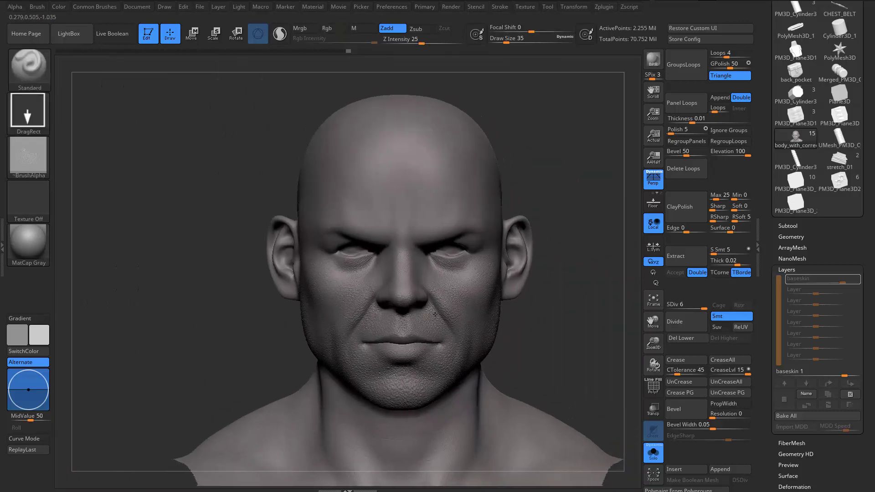
right_click_drag(491, 256, 492, 211, "ctrl")
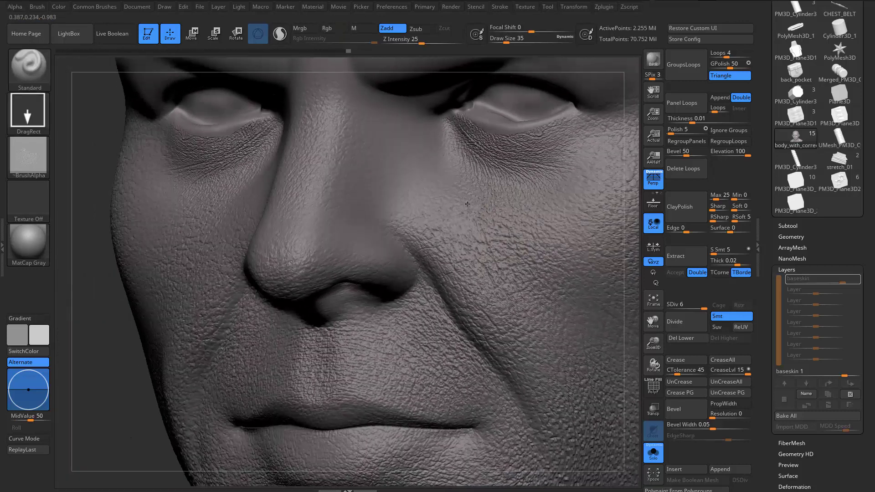
right_click_drag(479, 228, 461, 207, "ctrl")
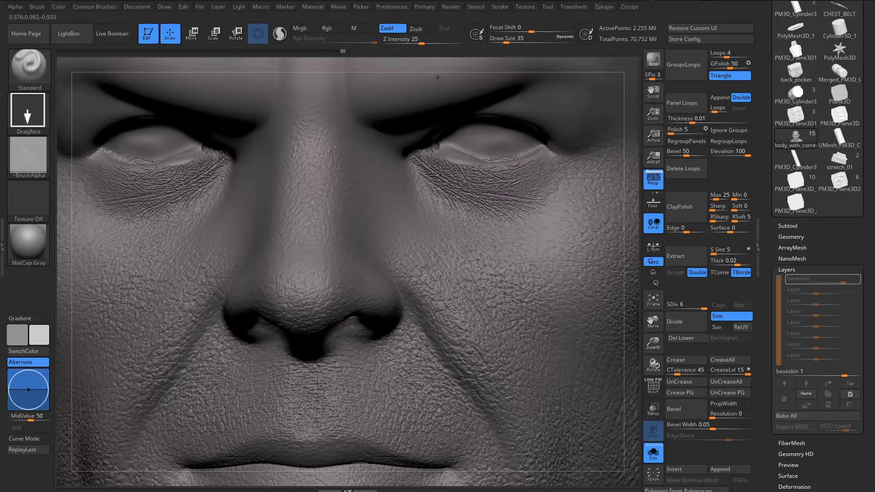
key("ctrl+z")
left_click_drag(482, 187, 464, 162)
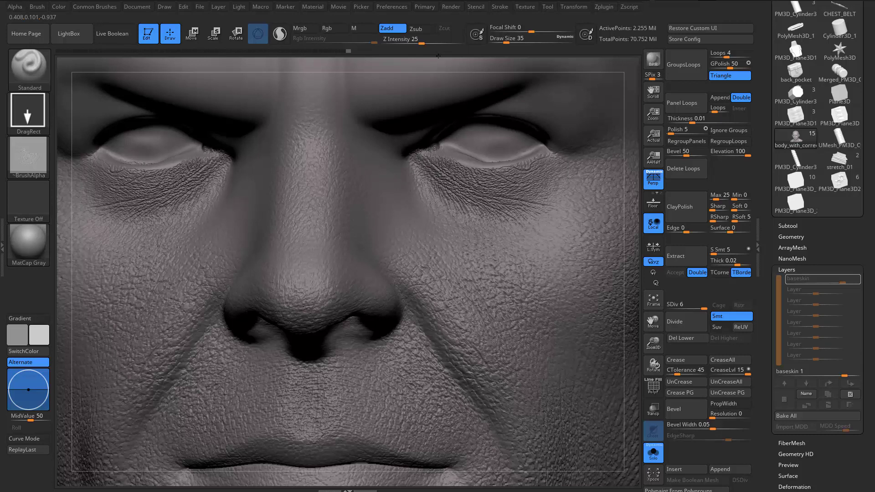
Step: Assign alpha 04 and stamp skin detail between the eyebrows and onto the lower middle forehead, repeating the stamp to refine its placement
right_click_drag(455, 99, 322, 201, "ctrl")
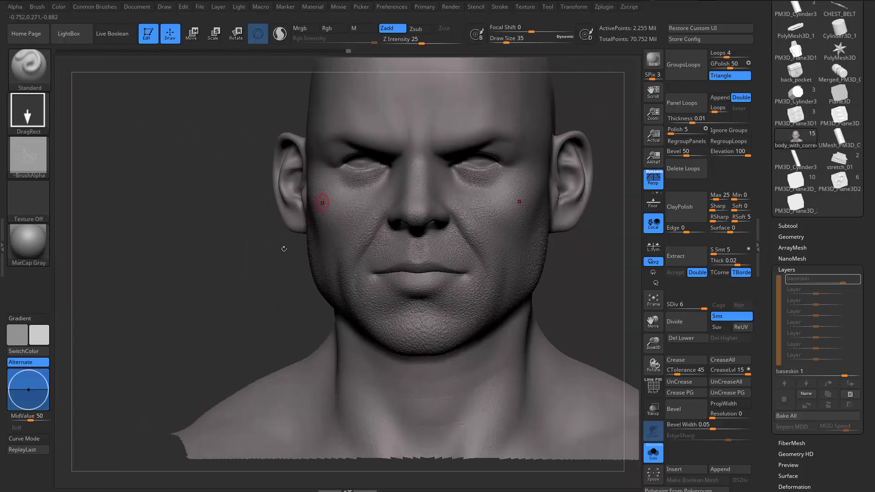
right_click_drag(283, 248, 248, 326, "alt")
right_click_drag(248, 326, 318, 182, "ctrl")
key("f")
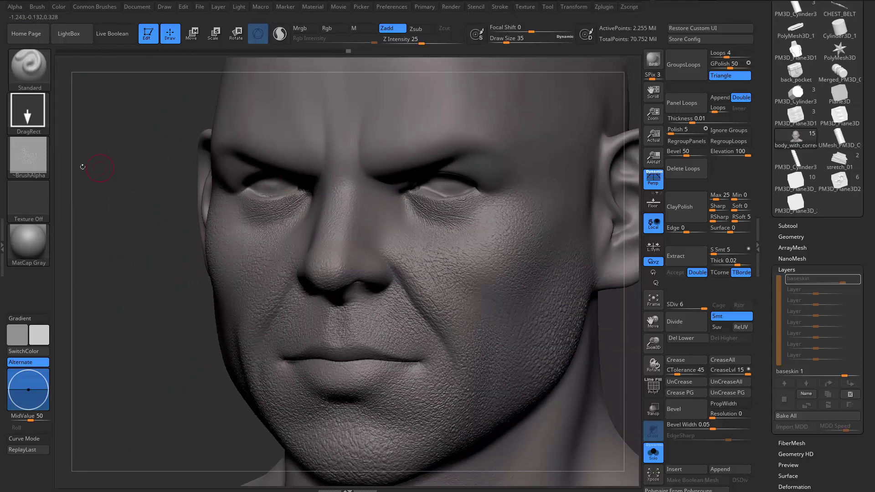
left_click(28, 157)
left_click(430, 170)
right_click_drag(327, 169, 339, 167)
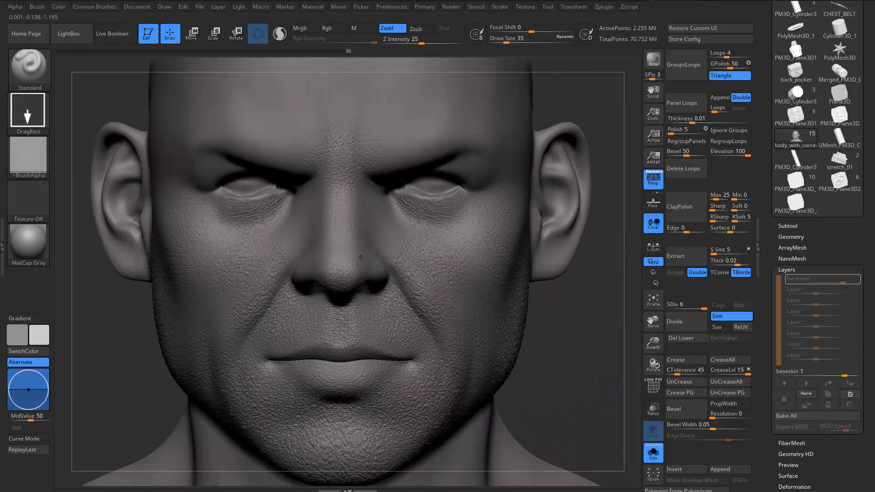
left_click_drag(360, 258, 370, 268)
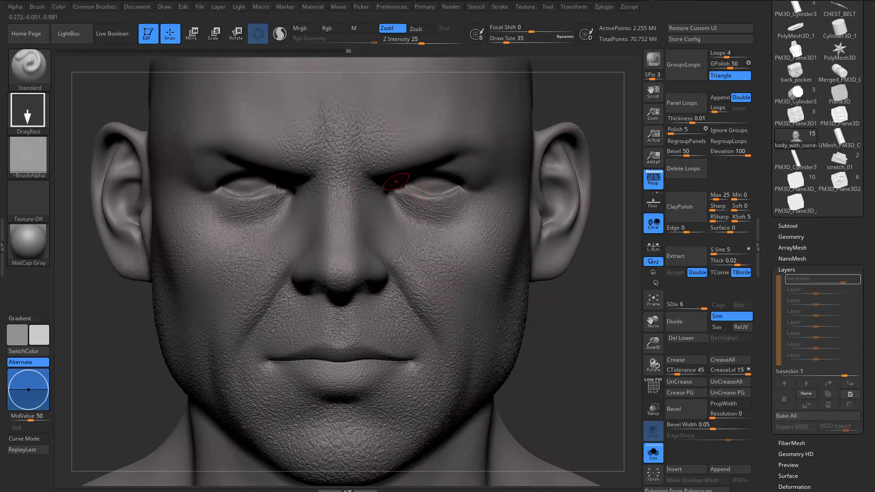
right_click_drag(397, 181, 400, 125)
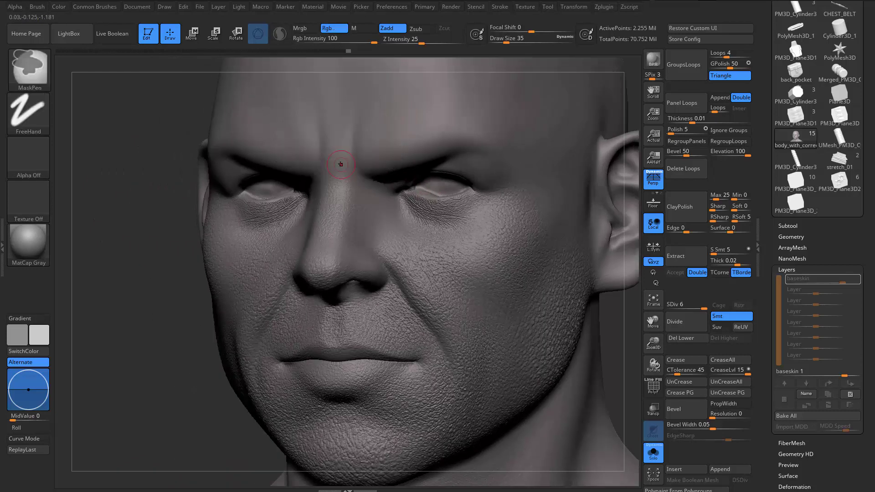
right_click_drag(338, 156, 331, 154, "shift")
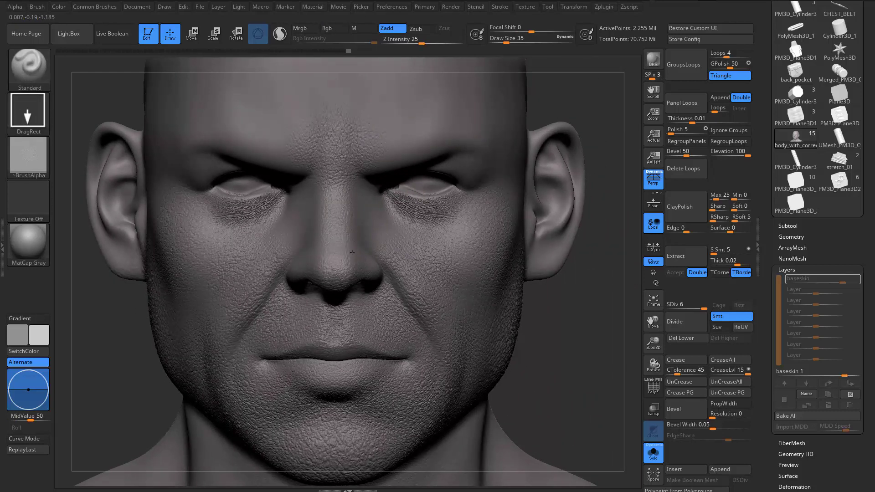
right_click_drag(363, 201, 410, 136)
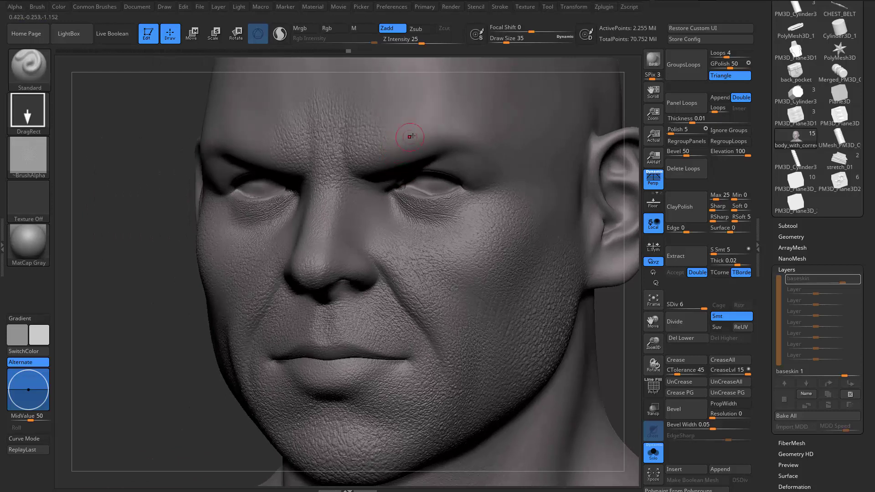
Step: Assign alpha 05 and stamp skin detail above the eyebrows, undoing and repeating a stamp
left_click(28, 158)
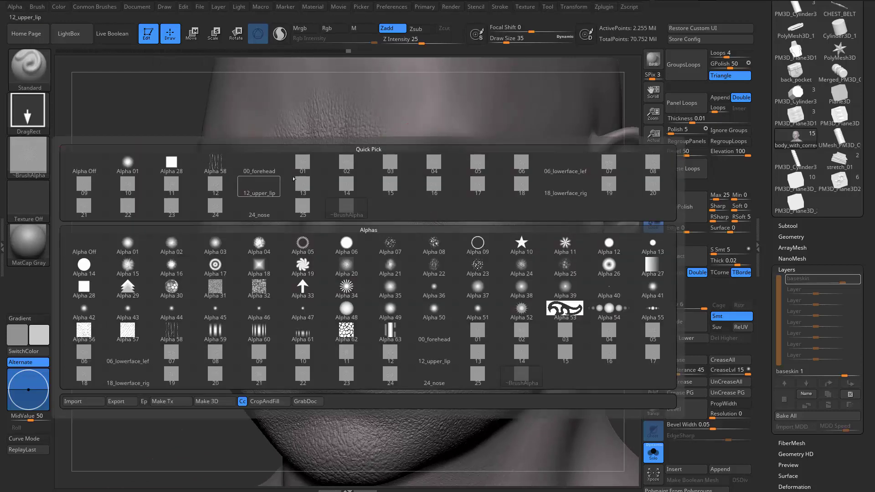
left_click(478, 163)
mouse_move(391, 147)
right_mouse_down()
mouse_move(316, 156)
mouse_move(339, 152)
right_mouse_up()
left_click_drag(357, 217, 343, 246)
right_click_drag(342, 246, 333, 192)
key("ctrl+z")
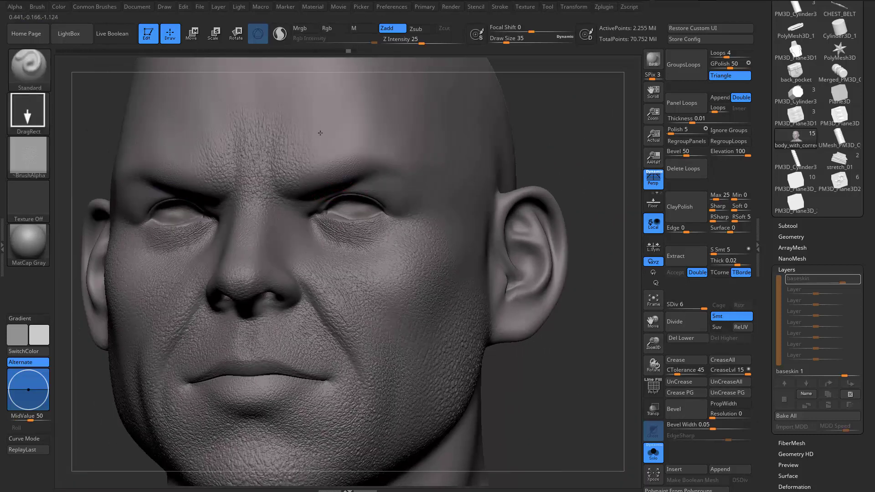
mouse_move(340, 89)
left_mouse_down()
mouse_move(347, 53)
mouse_move(334, 88)
left_mouse_up()
mouse_move(333, 87)
right_mouse_down()
mouse_move(361, 195)
mouse_move(418, 194)
mouse_move(327, 215)
right_mouse_up()
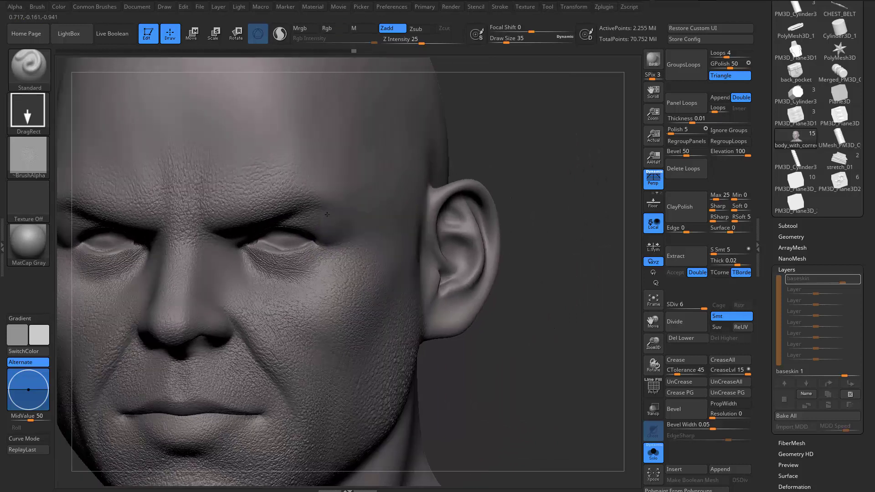
Step: Assign alpha 06 and stamp skin detail around the outer ends of the eyebrows and the outer eye corners
left_click(29, 155)
left_click(29, 155)
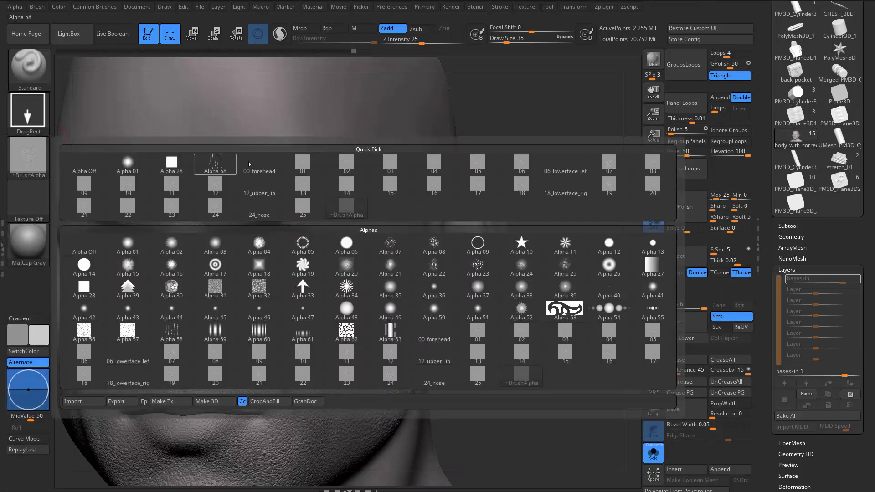
left_click(521, 163)
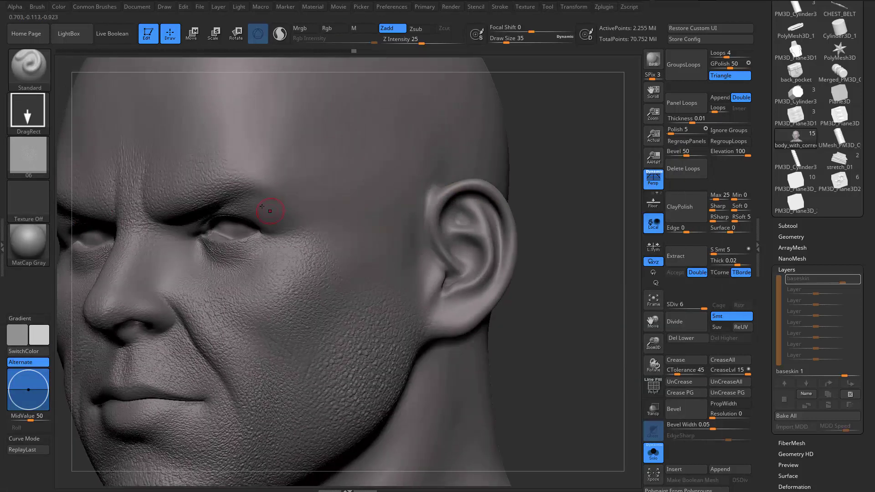
right_click_drag(262, 206, 290, 214)
left_click_drag(300, 261, 300, 291)
mouse_move(314, 229)
right_mouse_down()
mouse_move(318, 207)
mouse_move(342, 224)
right_mouse_up()
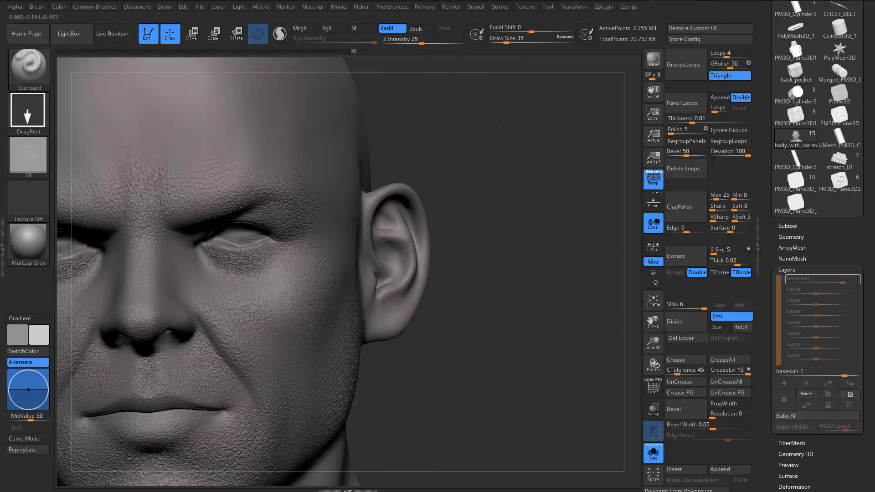
mouse_move(261, 190)
right_mouse_down()
mouse_move(258, 202)
mouse_move(318, 173)
right_mouse_up()
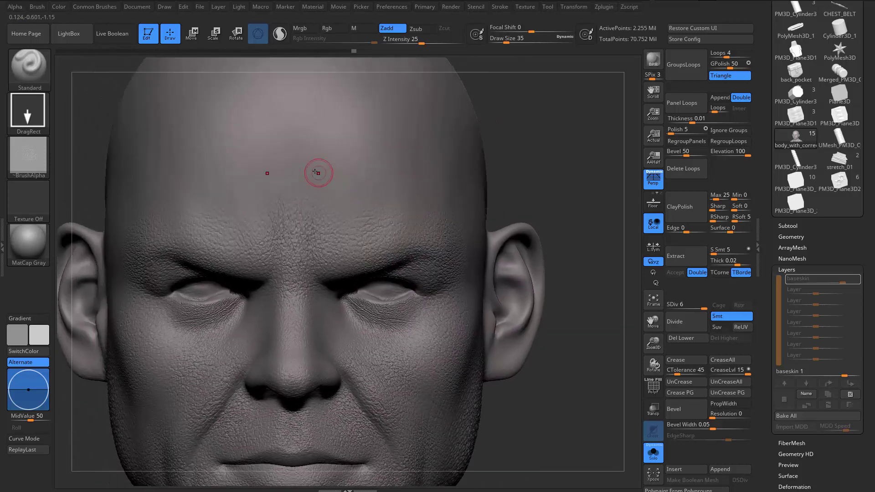
Step: Assign alpha 03 and stamp skin detail onto the middle of the forehead, undoing and repeating the stamp
left_click(28, 156)
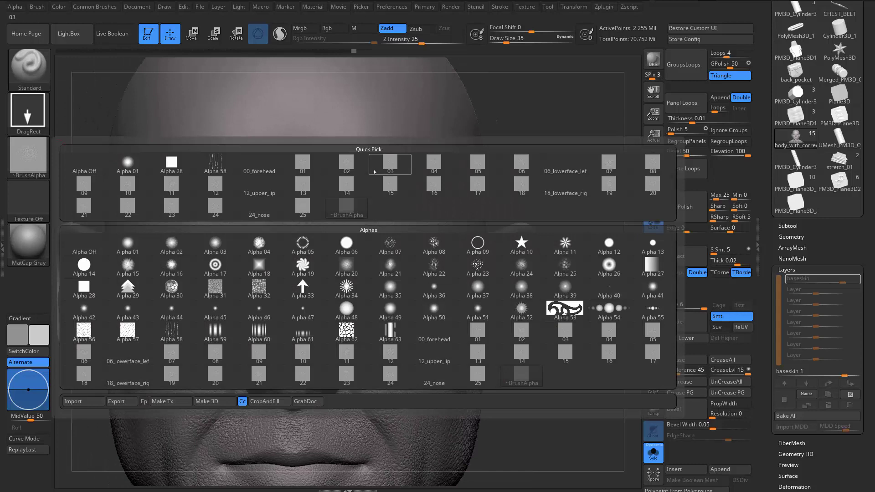
left_click(337, 165)
left_click_drag(323, 244, 289, 255)
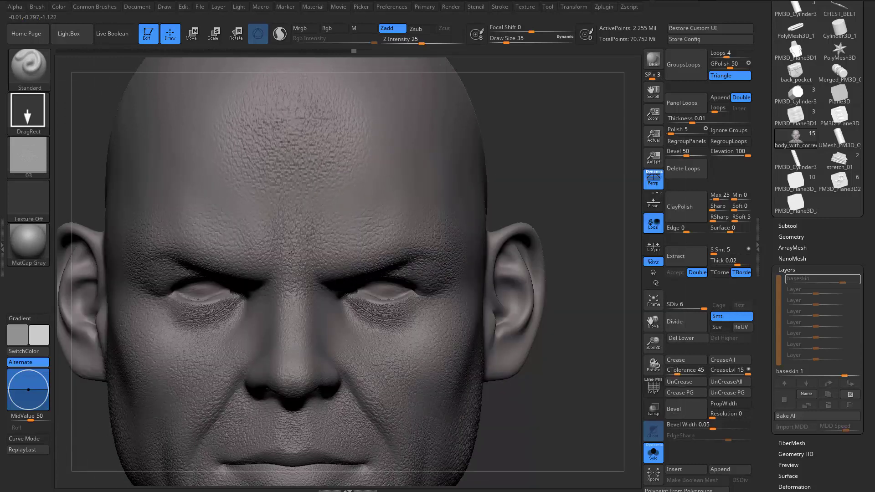
key("ctrl+z")
left_click_drag(297, 158, 295, 273)
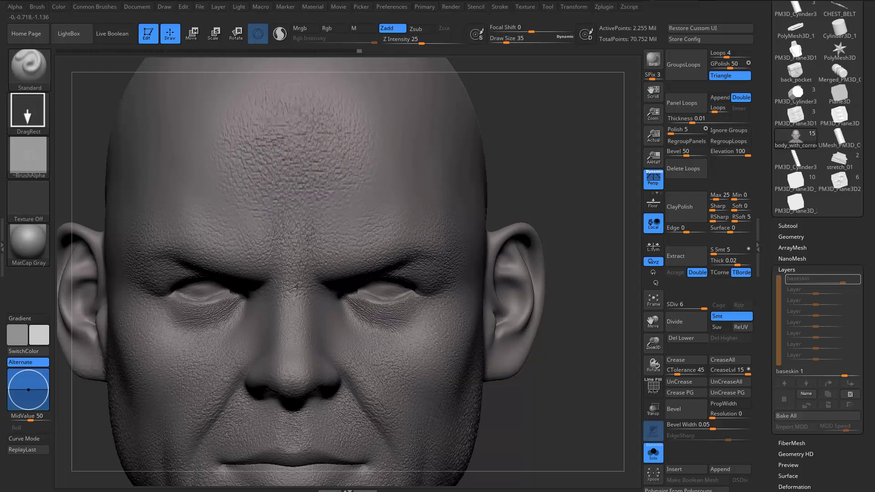
Step: Assign alpha 22 and try stamping skin detail onto the side of the forehead, undoing a stamp
key("f")
left_click_drag(179, 189, 189, 255)
mouse_move(323, 262)
right_mouse_down("alt")
mouse_move(304, 191)
mouse_move(320, 289)
right_mouse_up("alt")
left_click(28, 158)
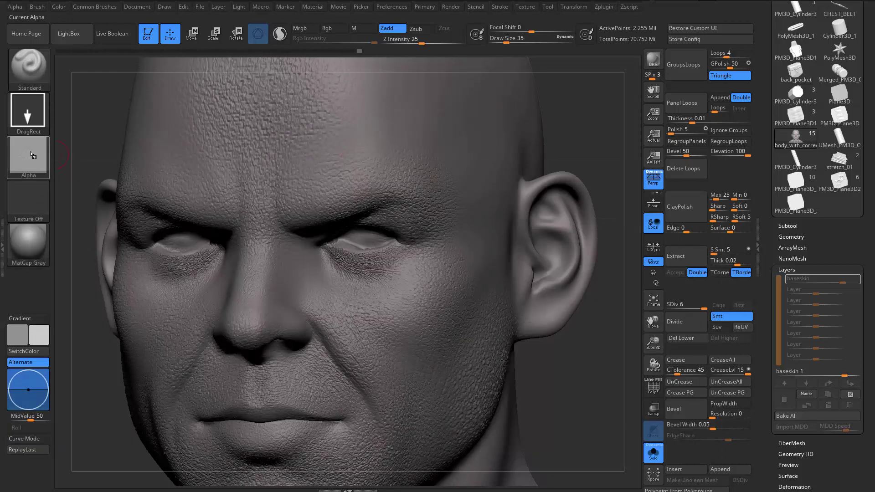
left_click(28, 157)
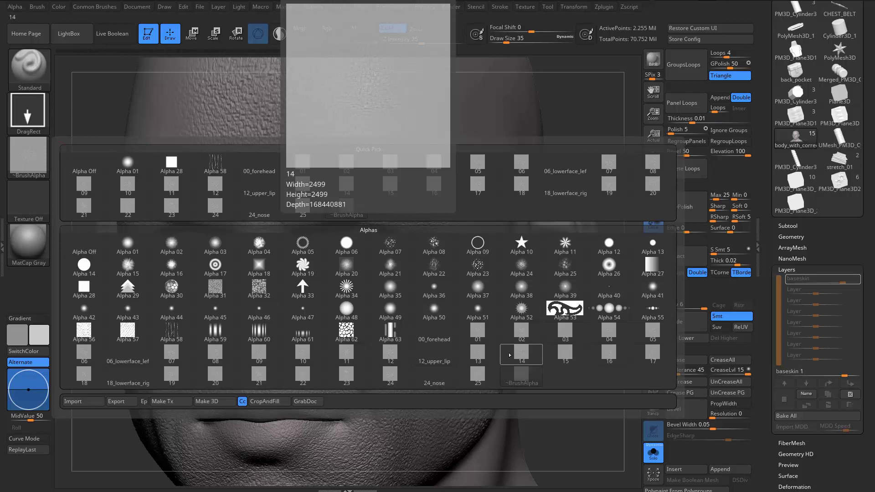
left_click(300, 377)
right_click_drag(449, 162, 397, 261, "alt")
left_click_drag(359, 241, 395, 306)
key("ctrl+z")
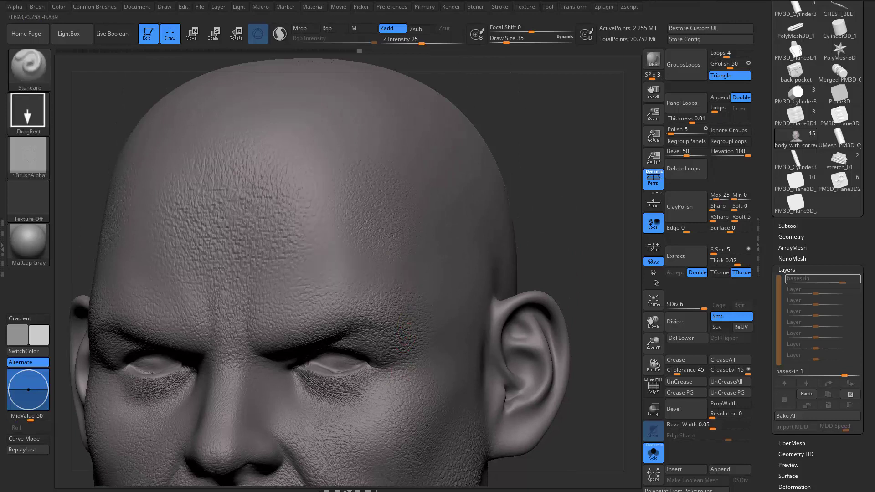
Step: Stamp the same skin detail across the sides of the forehead, undoing one stamp and placing a larger one
left_click_drag(398, 256, 414, 270)
mouse_move(483, 255)
right_mouse_down()
mouse_move(446, 258)
mouse_move(455, 275)
mouse_move(381, 213)
right_mouse_up()
key("ctrl+z")
right_click_drag(311, 176, 335, 181)
mouse_move(299, 147)
left_mouse_down()
mouse_move(328, 277)
mouse_move(383, 268)
left_mouse_up()
Step: Stamp skin detail over the temples, the upper cheeks in front of the ears, and the area above the ears
left_click_drag(386, 307, 417, 312)
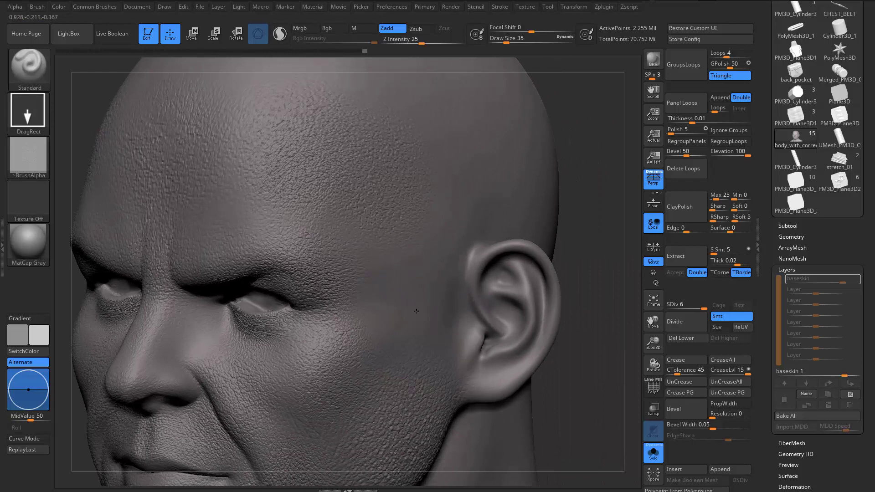
left_click_drag(431, 397, 472, 430)
right_click_drag(489, 384, 429, 373)
right_click_drag(476, 251, 445, 346, "alt")
left_click_drag(432, 268, 466, 366)
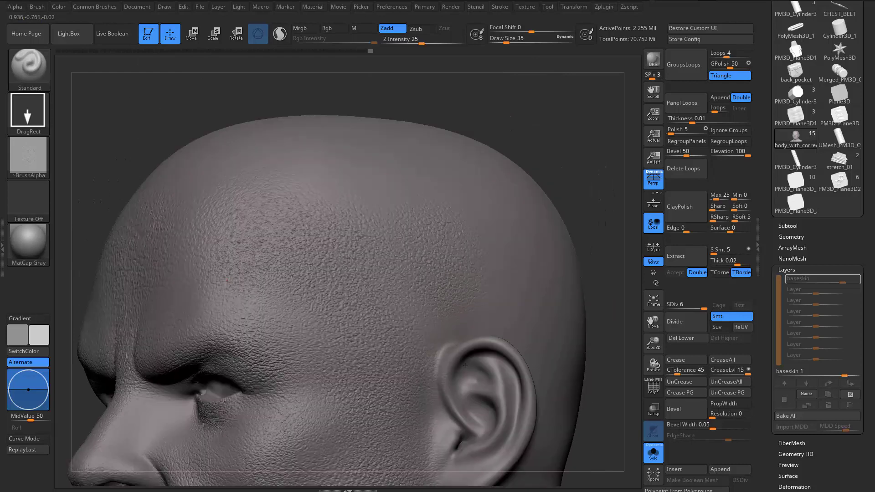
Step: Extend the skin detail with stamps on the upper forehead and the sides of the skull above and behind the ears
right_click_drag(393, 259, 325, 225)
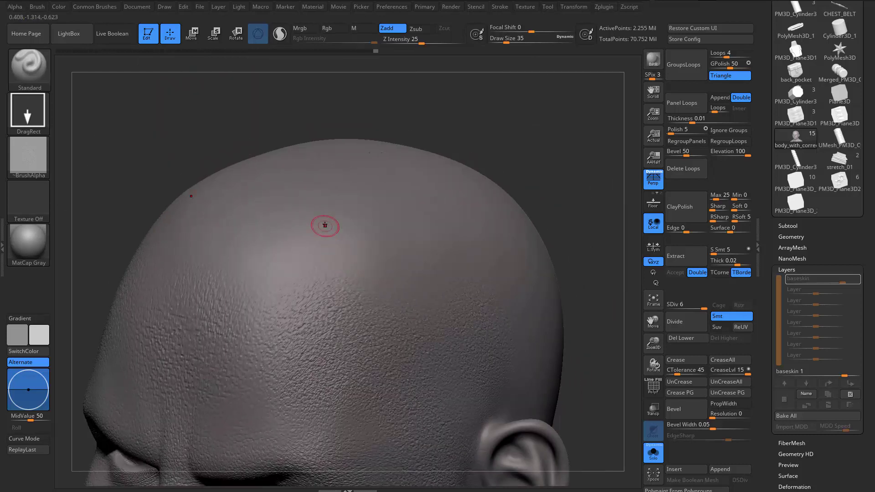
left_click_drag(289, 274, 248, 285)
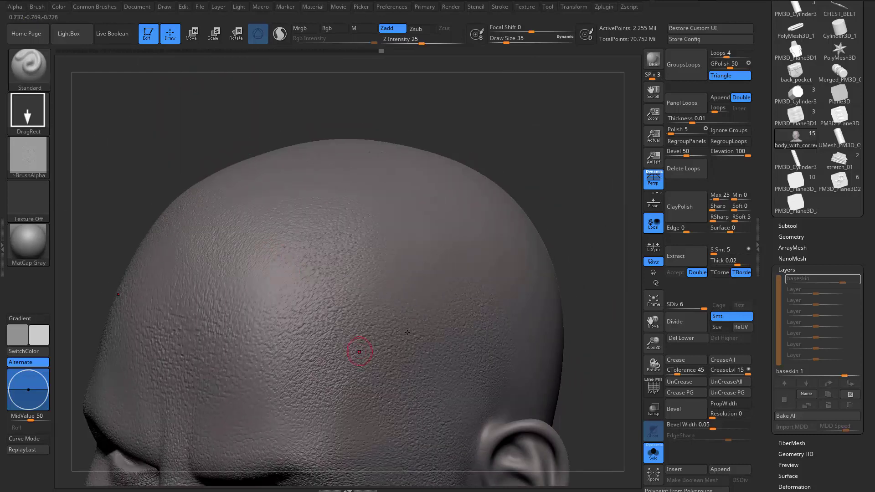
right_click_drag(408, 270, 184, 199)
left_click_drag(389, 178, 416, 303)
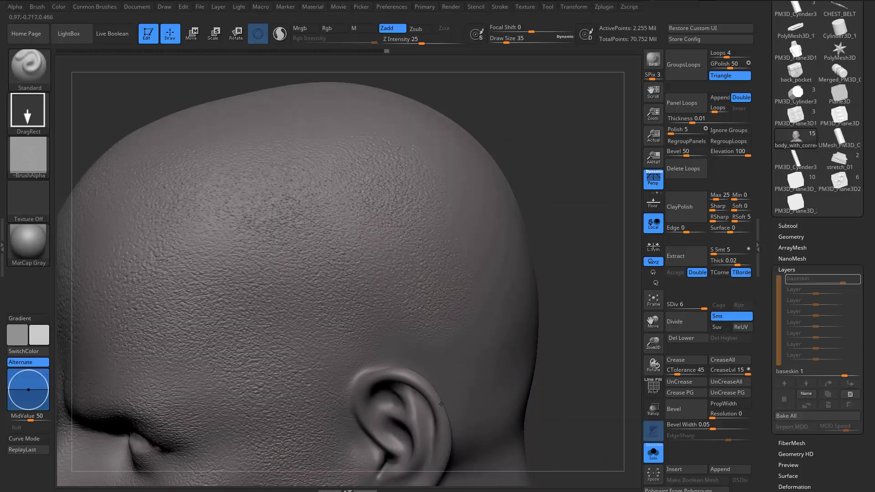
right_click_drag(410, 297, 472, 374)
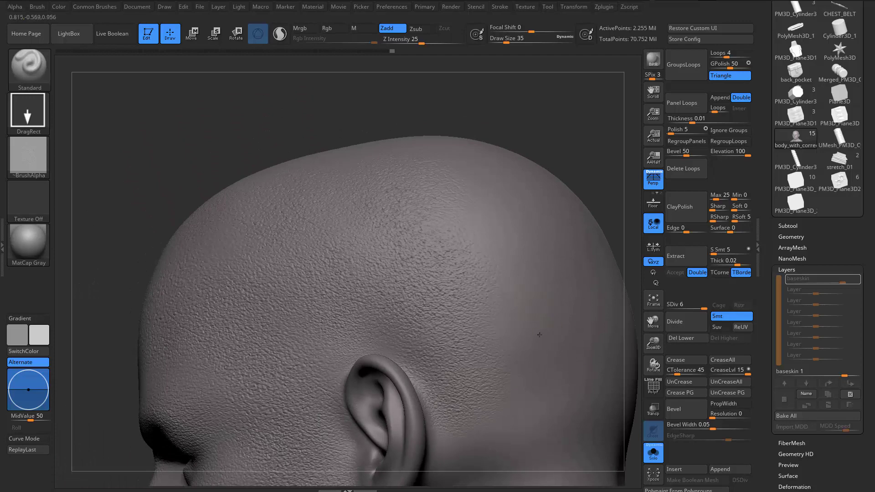
left_click_drag(520, 306, 537, 376)
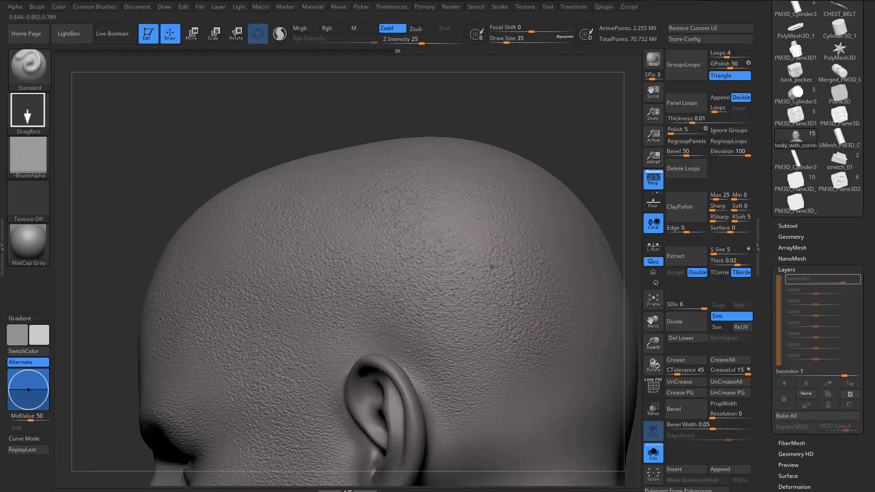
Step: Stamp skin detail over the top of the skull to cover the smooth crown
mouse_move(546, 288)
right_mouse_down()
mouse_move(378, 166)
mouse_move(344, 127)
mouse_move(435, 237)
mouse_move(424, 250)
right_mouse_up()
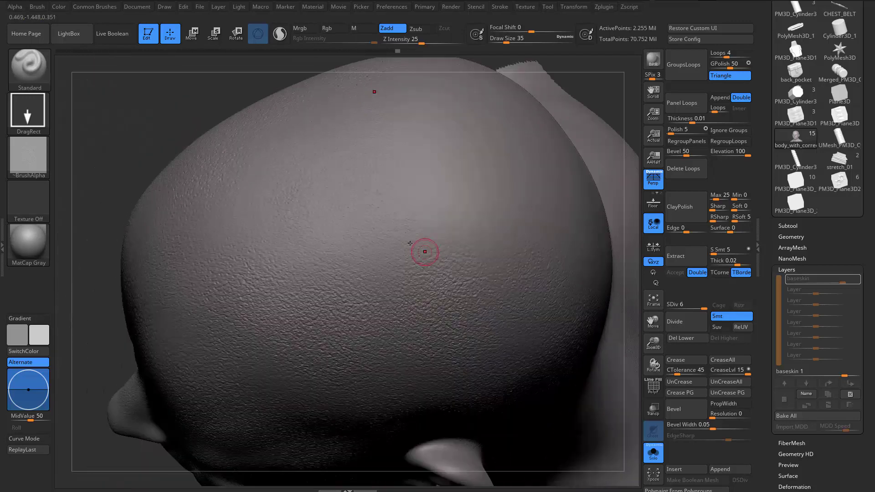
left_click_drag(360, 224, 401, 299)
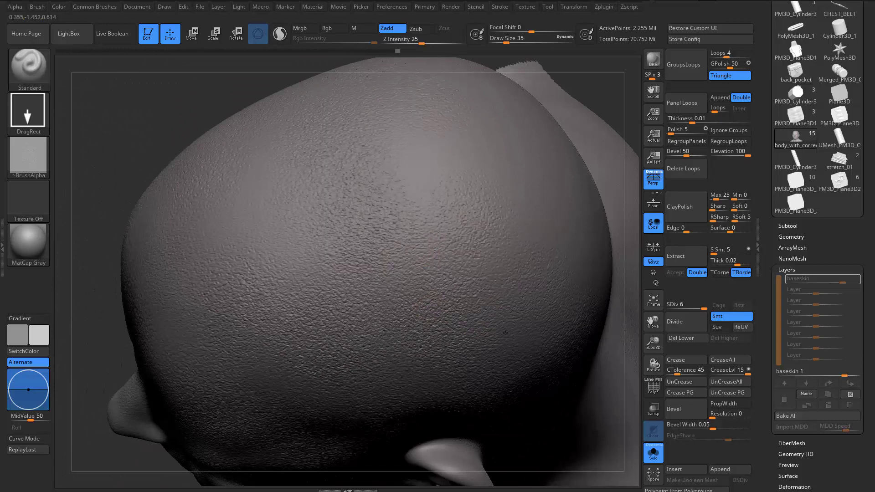
right_click_drag(518, 274, 384, 177)
left_click_drag(395, 156, 483, 256)
Step: Stamp skin detail down the back of the head and onto the nape of the neck
right_click_drag(508, 361, 440, 308)
left_click_drag(445, 210, 511, 343)
right_click_drag(463, 469, 393, 240)
left_click_drag(448, 316, 457, 325)
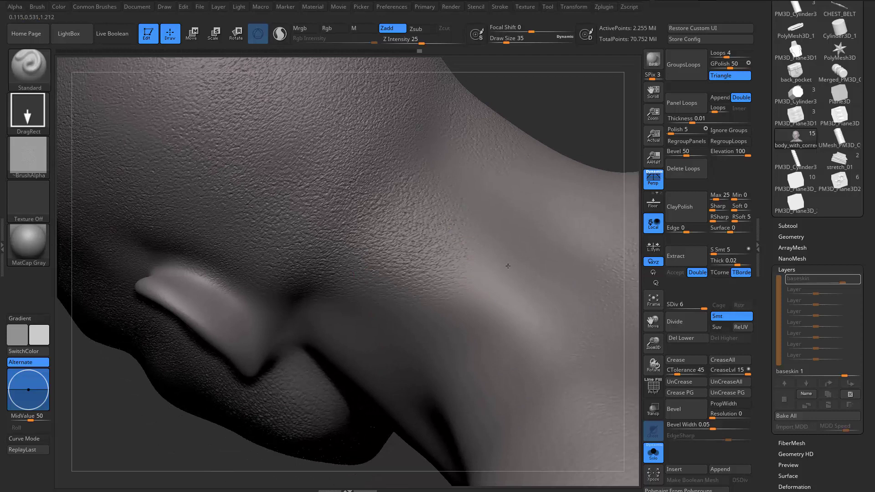
left_click_drag(508, 266, 543, 267)
left_click_drag(594, 398, 503, 358)
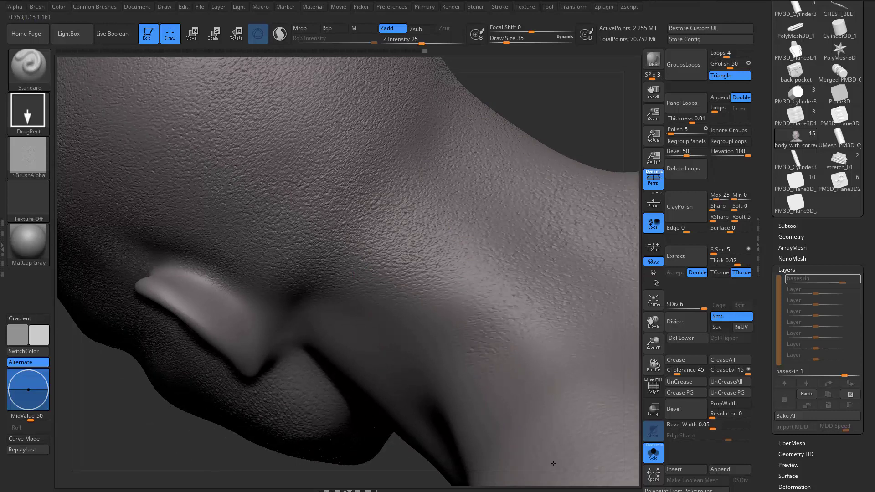
Step: Stamp skin detail behind the ears and down the sides of the neck toward the shoulders
left_click_drag(553, 464, 554, 465)
mouse_move(547, 452)
right_mouse_down()
mouse_move(506, 359)
mouse_move(430, 238)
mouse_move(400, 254)
mouse_move(373, 228)
right_mouse_up()
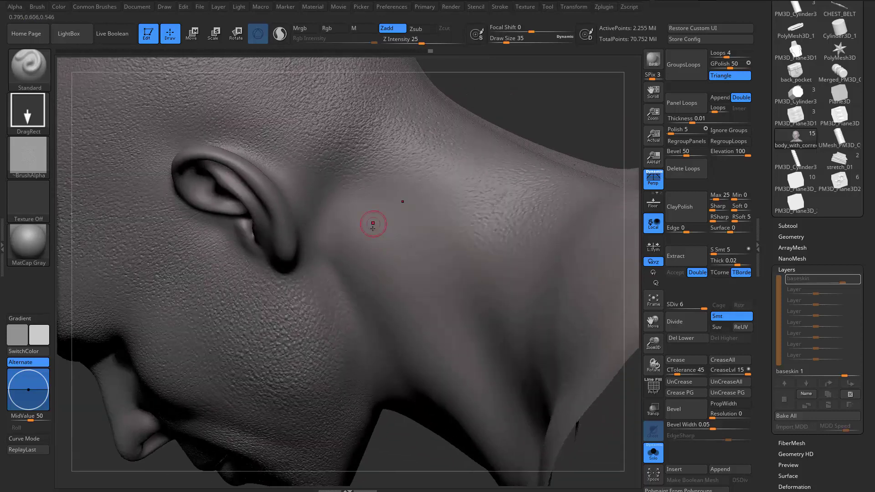
left_click_drag(372, 224, 441, 322)
left_click_drag(526, 266, 497, 292)
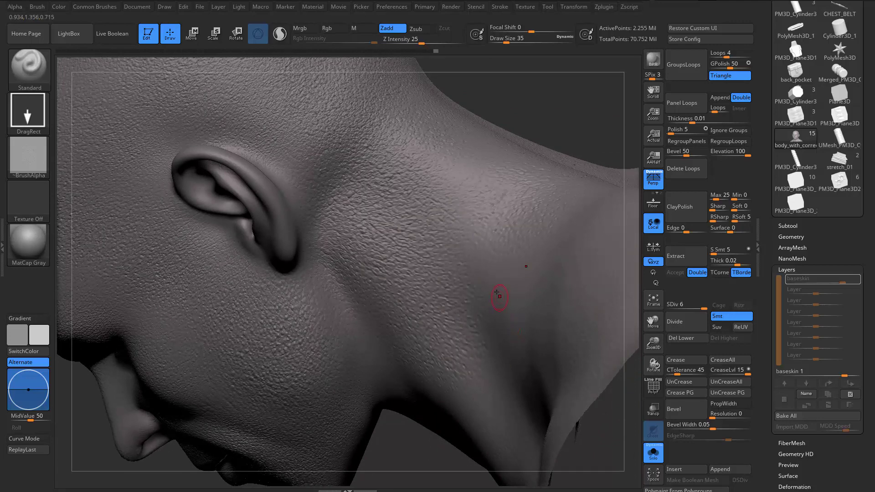
right_click_drag(494, 269, 432, 309)
left_click_drag(495, 364, 495, 362)
left_click_drag(497, 263, 477, 299)
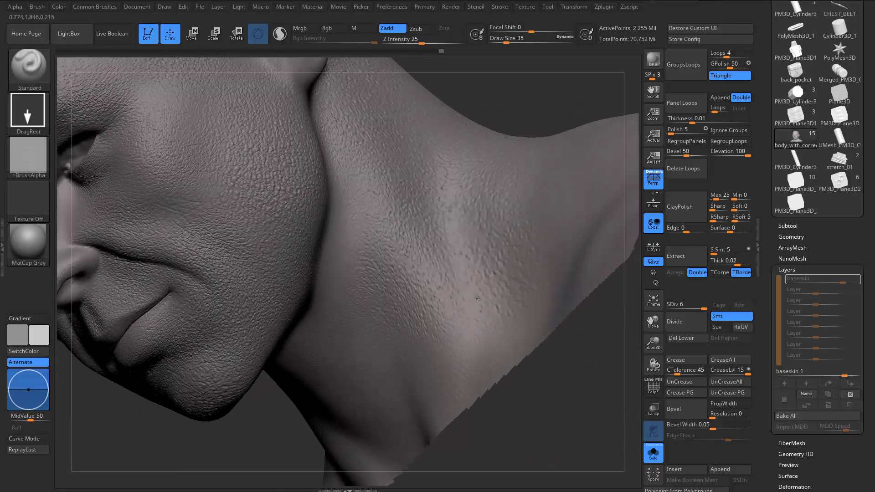
Step: Extend the skin detail across the front of the neck and over the ears
right_click_drag(477, 298, 506, 289, "shift")
right_click_drag(439, 269, 414, 281, "ctrl")
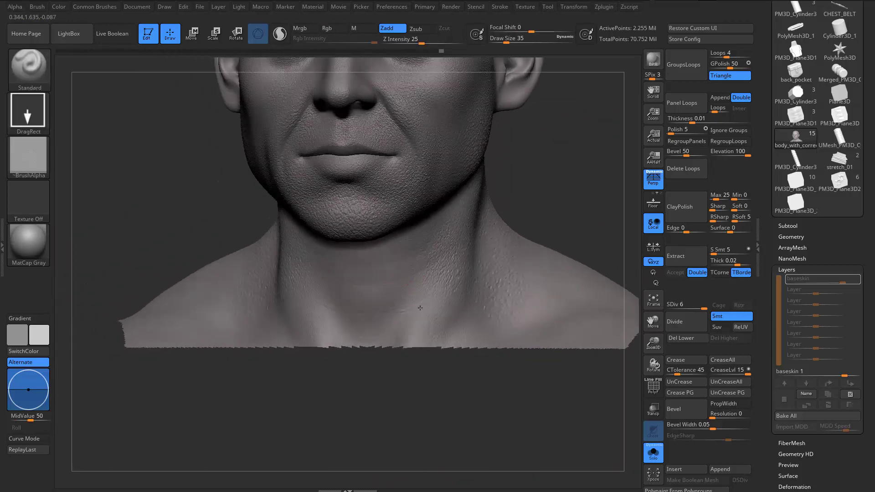
right_click_drag(454, 223, 446, 327, "alt")
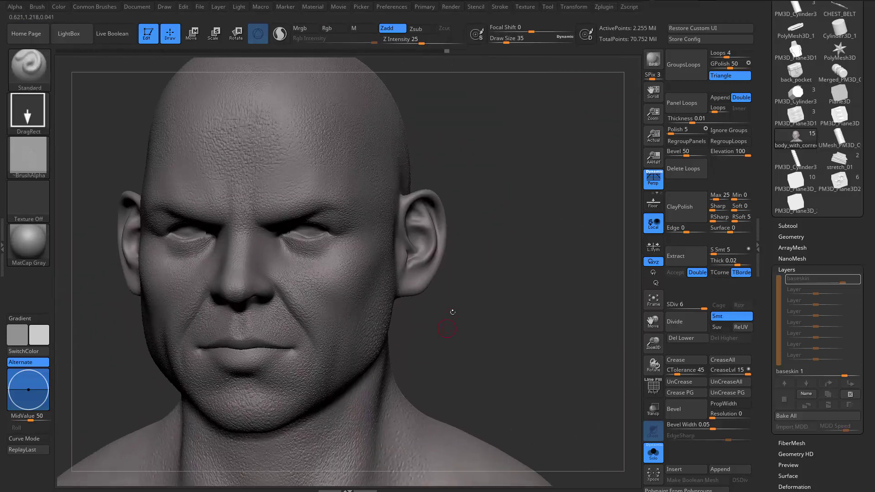
right_click_drag(475, 298, 443, 283)
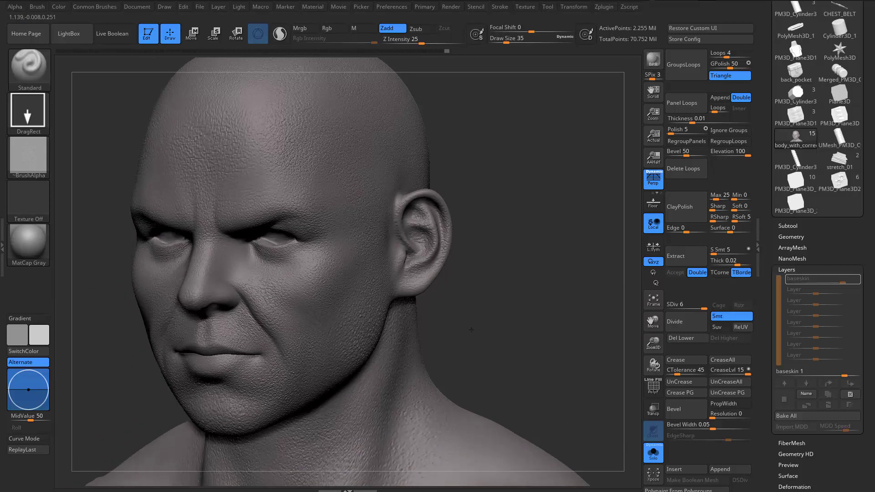
mouse_move(487, 304)
left_mouse_down("alt")
mouse_move(473, 348)
mouse_move(500, 362)
left_mouse_up("alt")
left_click_drag(440, 297, 408, 257, "shift")
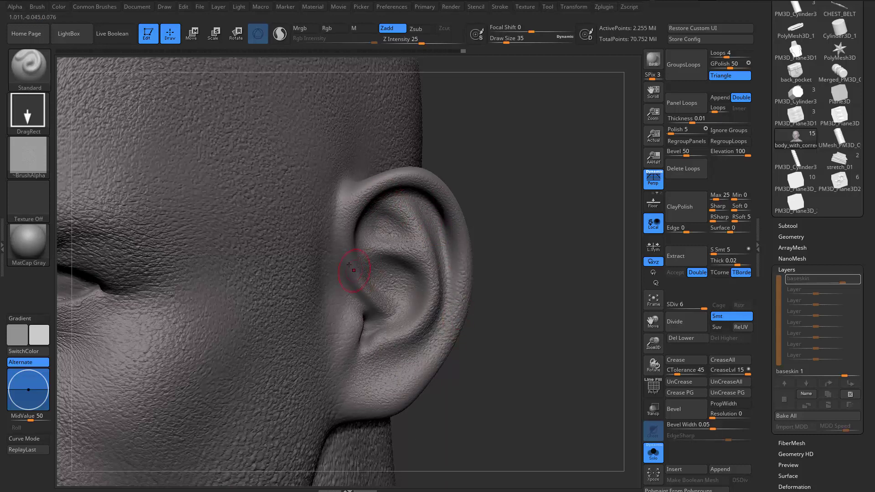
mouse_move(499, 347)
left_mouse_down("alt")
mouse_move(490, 240)
mouse_move(489, 328)
mouse_move(511, 249)
mouse_move(520, 328)
mouse_move(502, 344)
mouse_move(504, 333)
left_mouse_up("alt")
left_click_drag(504, 333, 579, 310, "alt")
Step: Examine the skin detail across the face, ears and neck from the front and three-quarter angles
right_click_drag(338, 310, 330, 313)
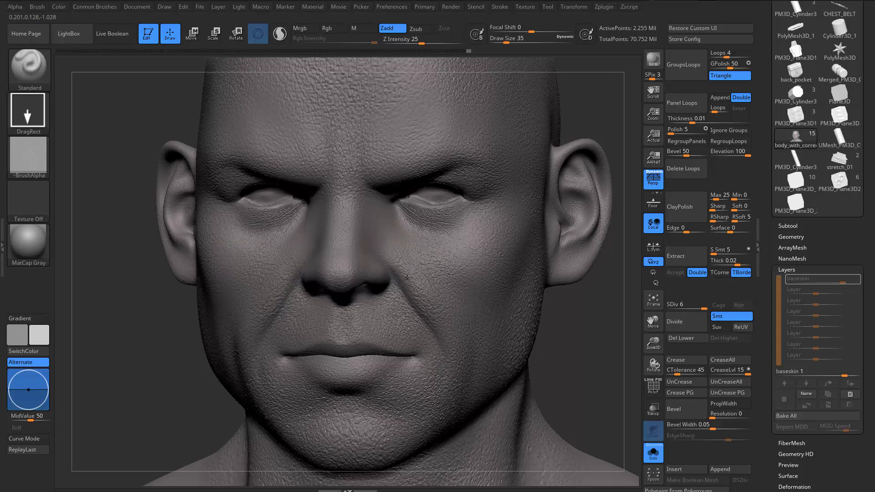
right_click_drag(398, 282, 239, 387, "ctrl")
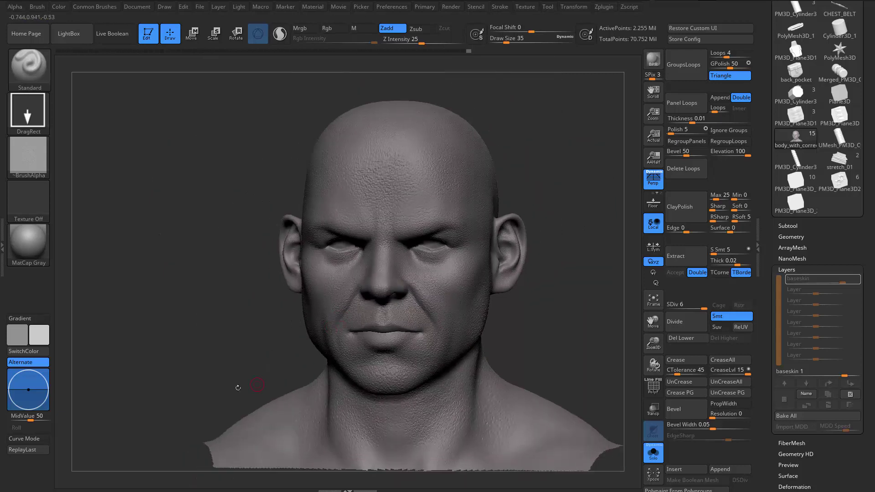
left_click_drag(238, 387, 328, 363)
left_click_drag(534, 324, 511, 324)
left_click_drag(511, 325, 264, 234, "alt")
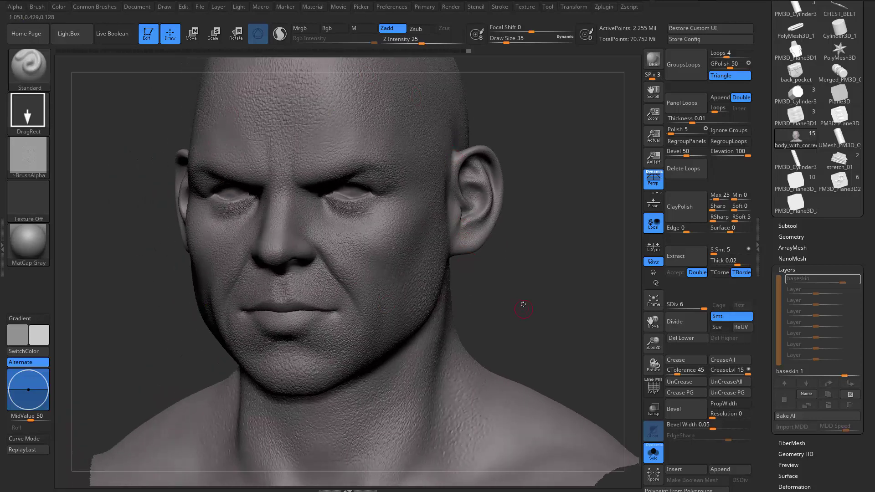
left_click_drag(523, 304, 326, 169)
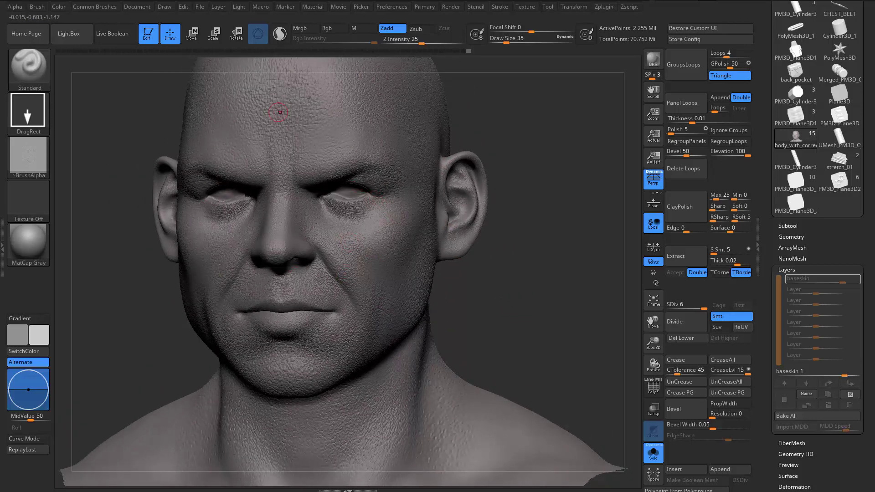
left_click_drag(465, 284, 268, 275)
left_click_drag(548, 281, 566, 276)
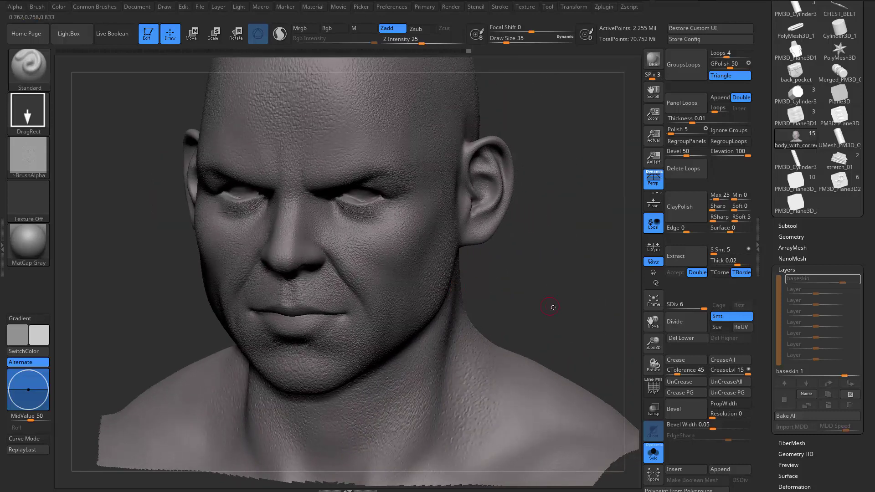
left_click_drag(553, 307, 556, 296)
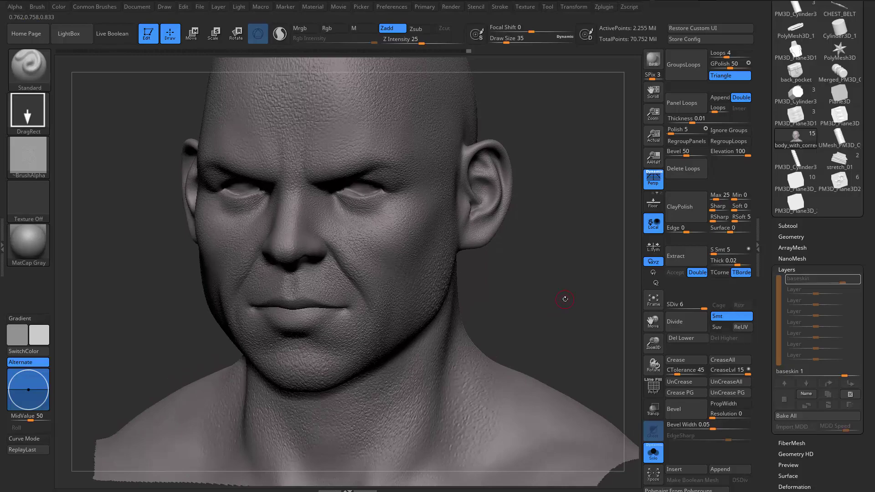